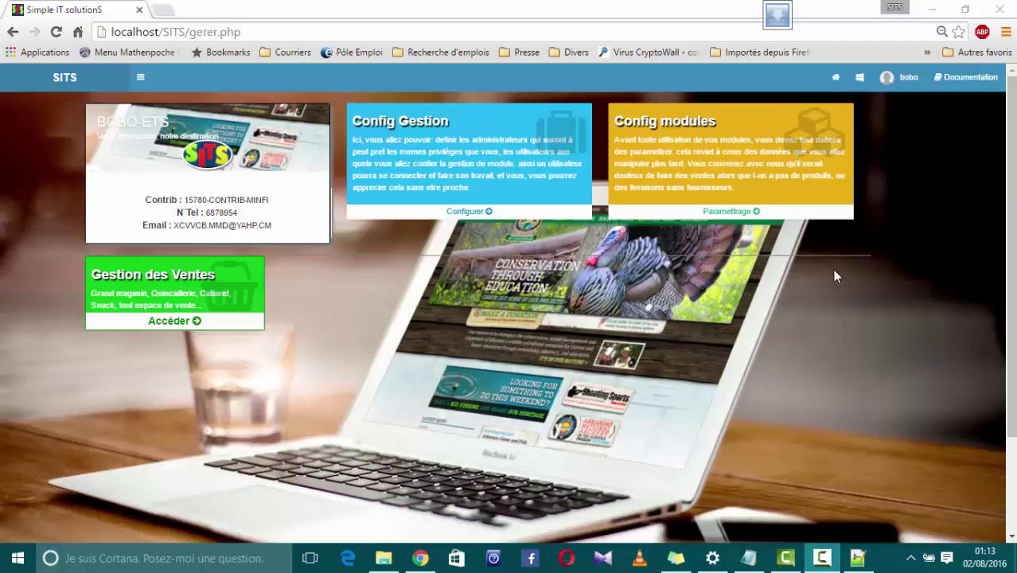
Open the product list in the Gestion des Ventes module configuration and filter it by "deo".
click(740, 215)
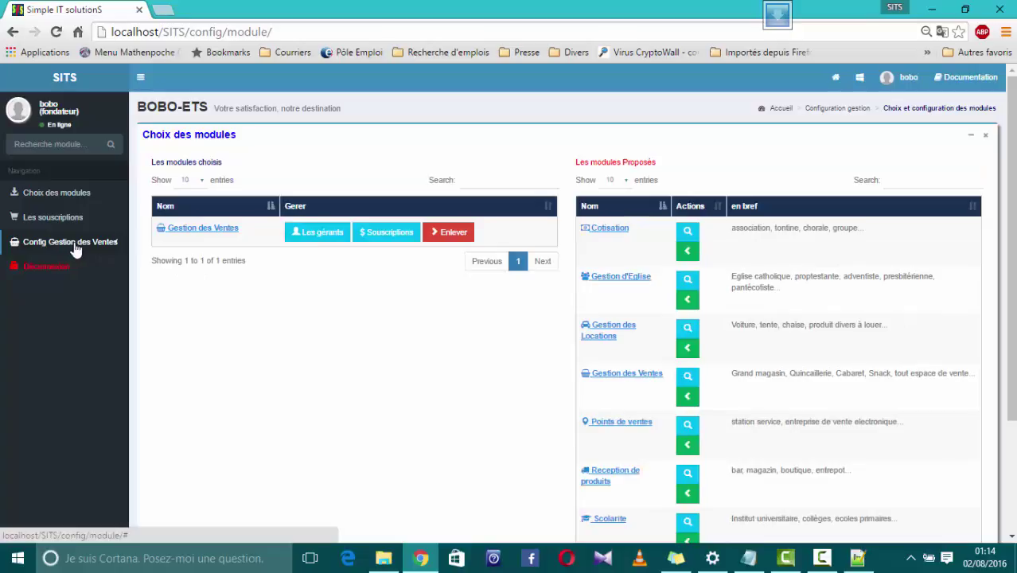
click(85, 247)
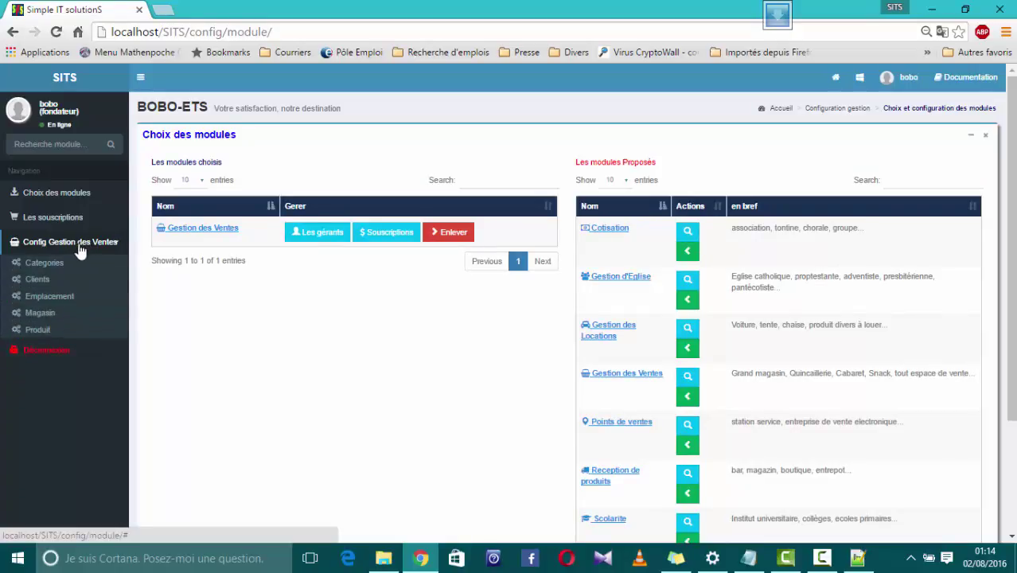
click(44, 332)
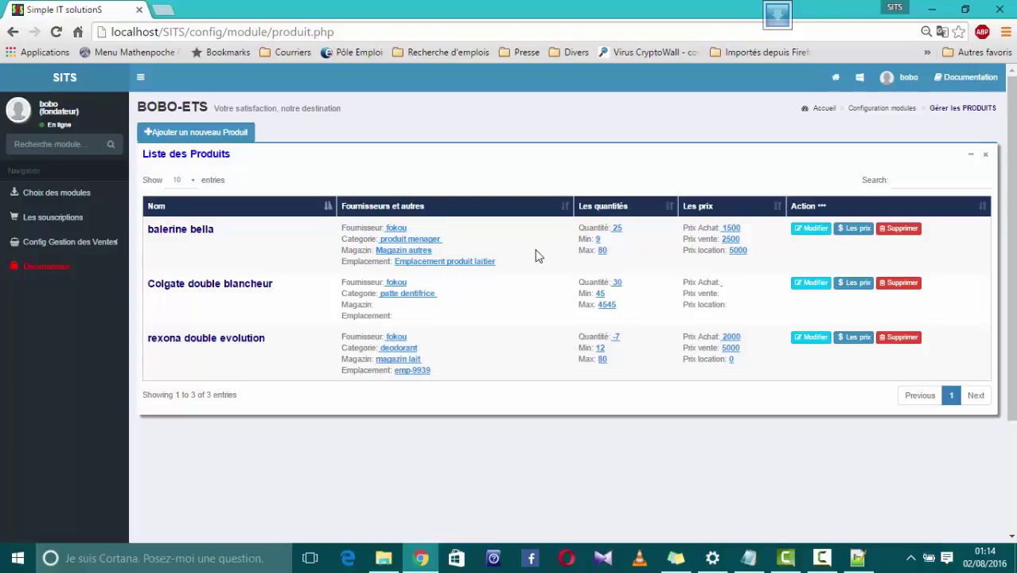
click(908, 181)
text(deo)
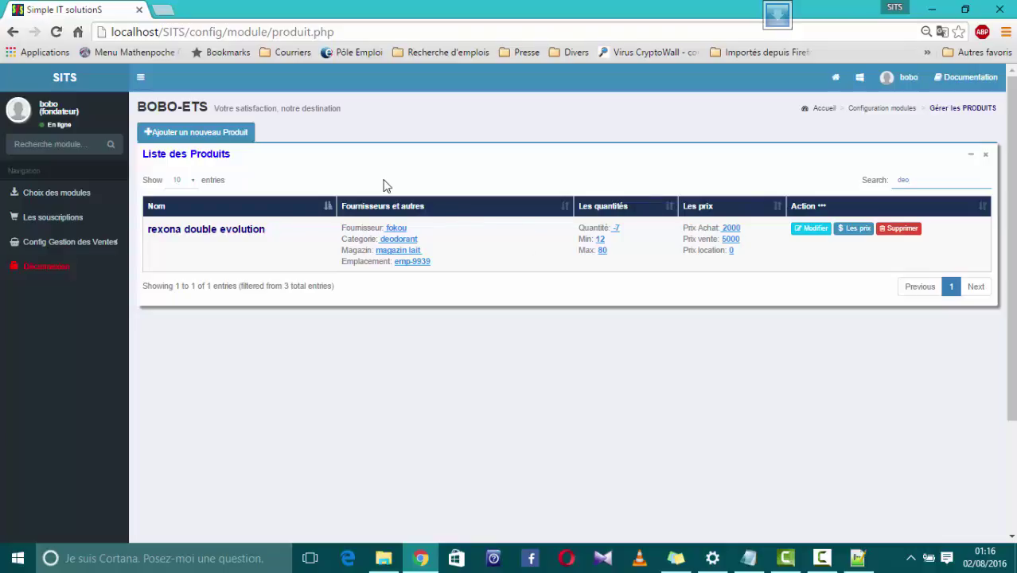
Open the new product form and review its product info, supplier, quantity and price sections.
click(225, 136)
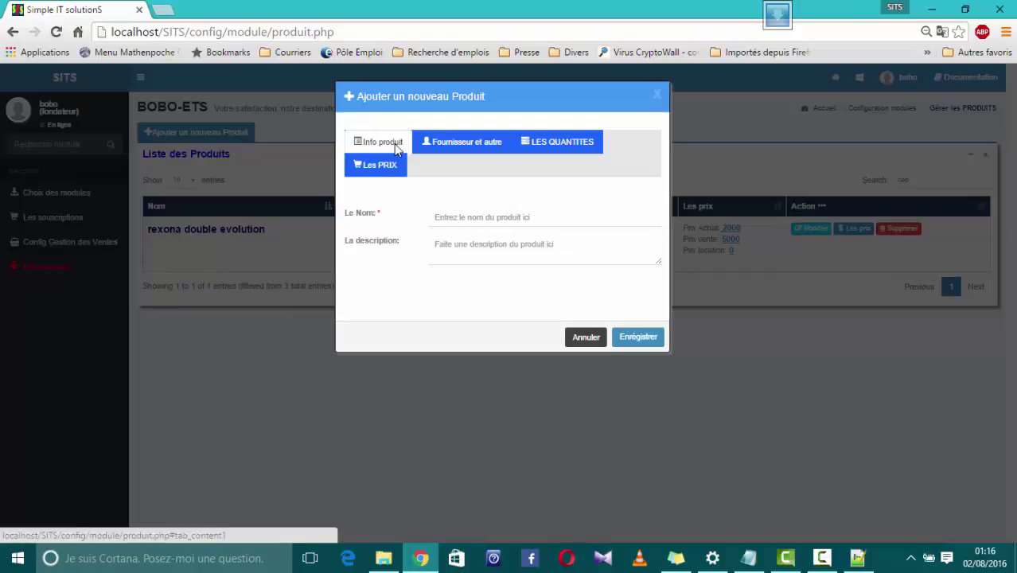
click(441, 217)
click(446, 248)
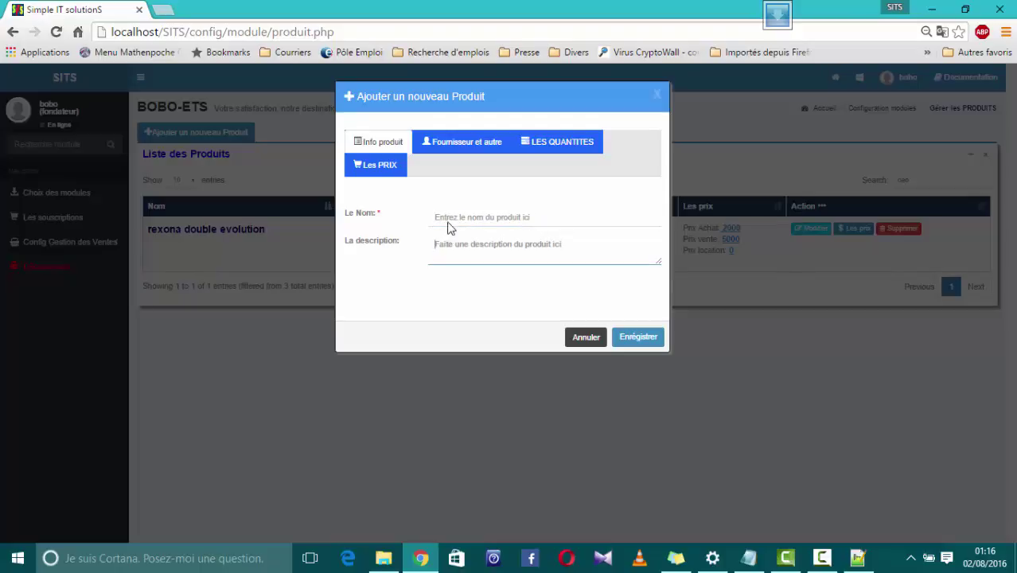
click(456, 145)
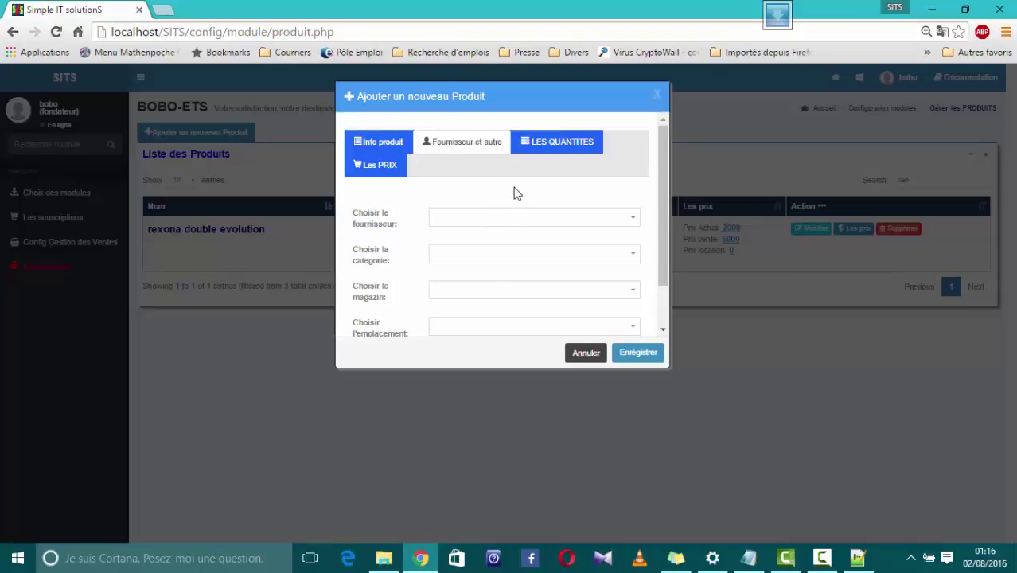
click(547, 149)
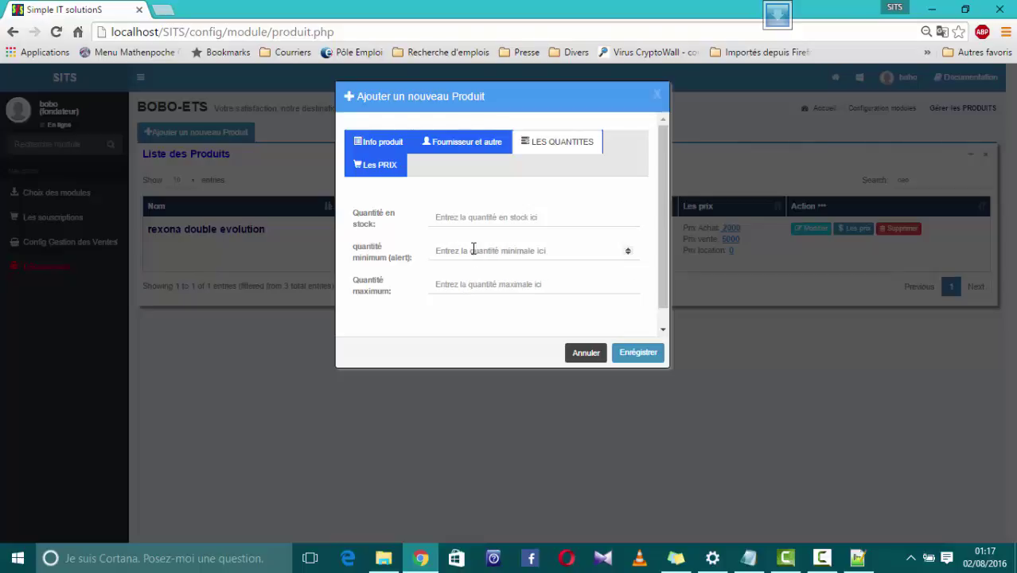
click(379, 167)
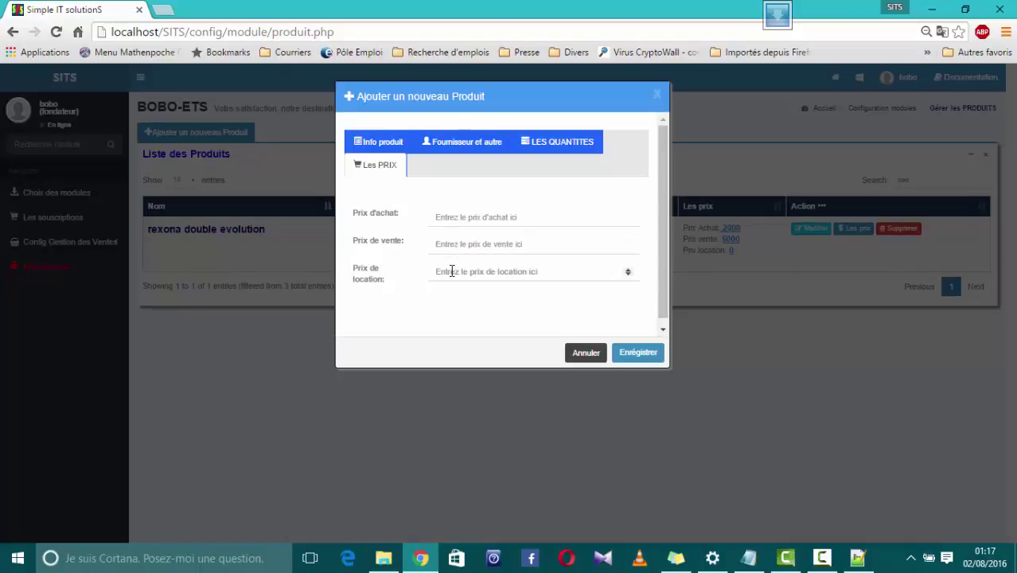
Name the new product "Ecran plat 26 pouces" and describe it as "Ecran plat de marque samsung".
click(382, 143)
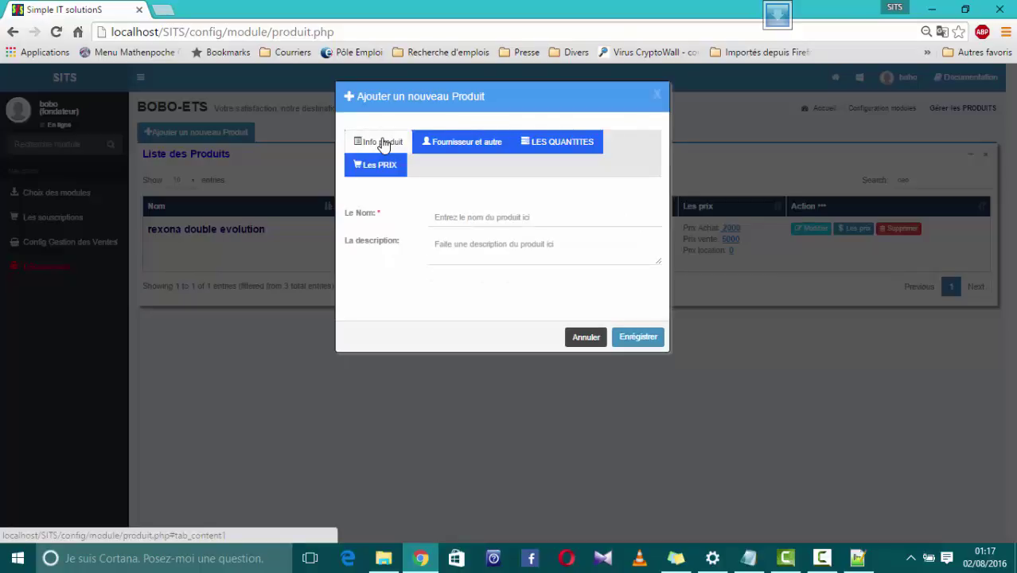
click(446, 218)
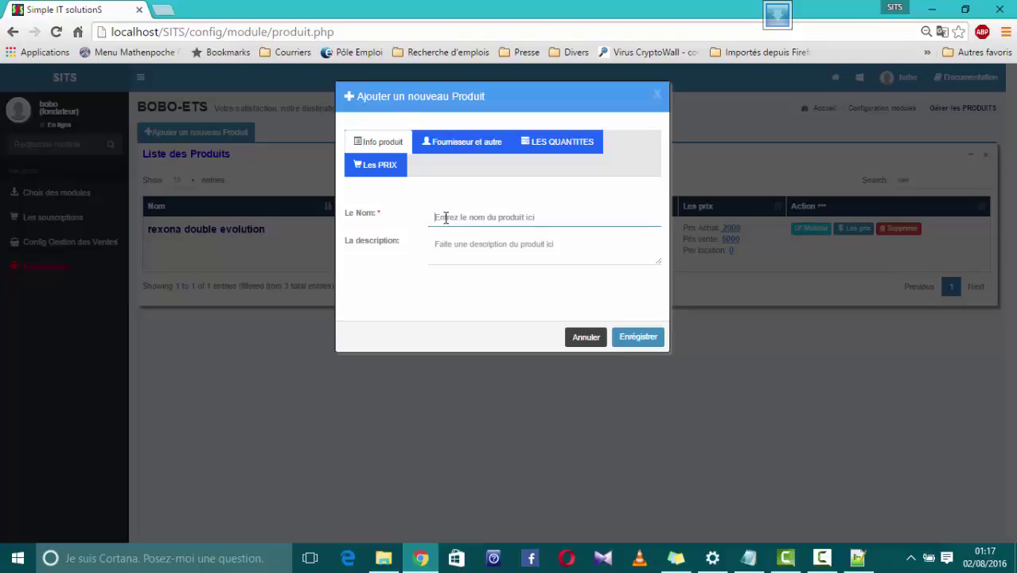
text(Ecamp)
text(lat)
text(  26)
text( pouces)
click(448, 244)
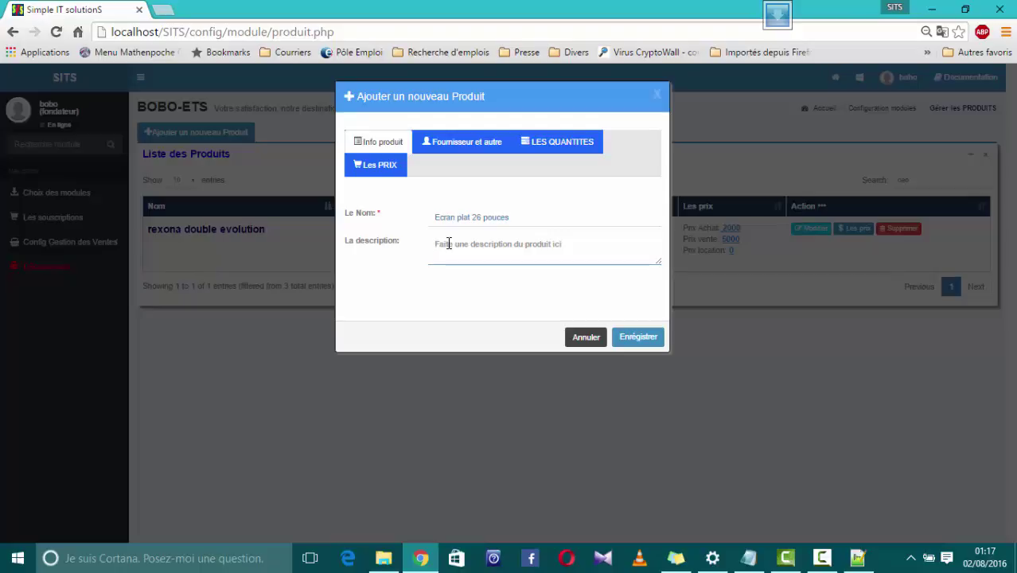
text(Ecran)
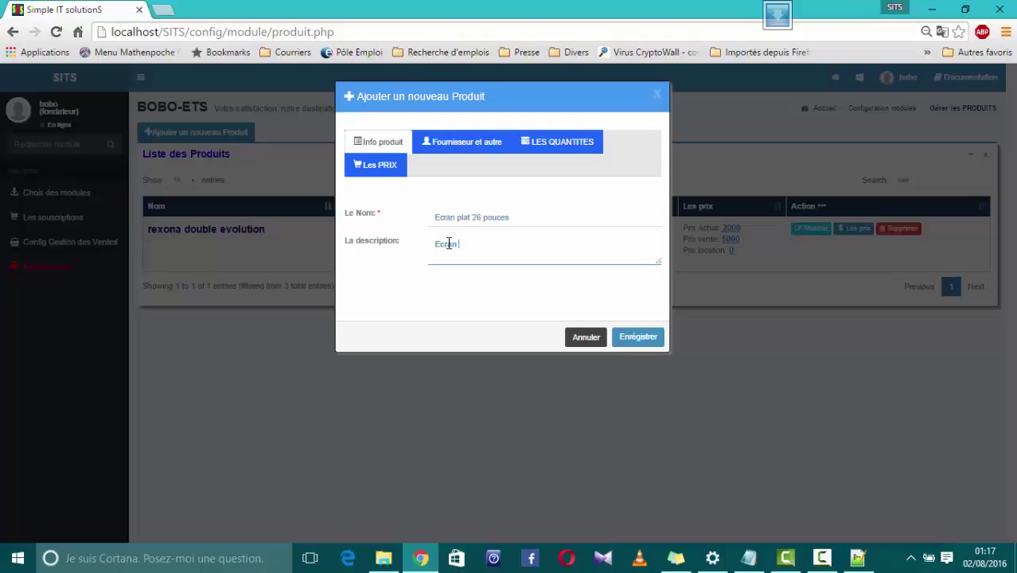
text( plat de marque samsung)
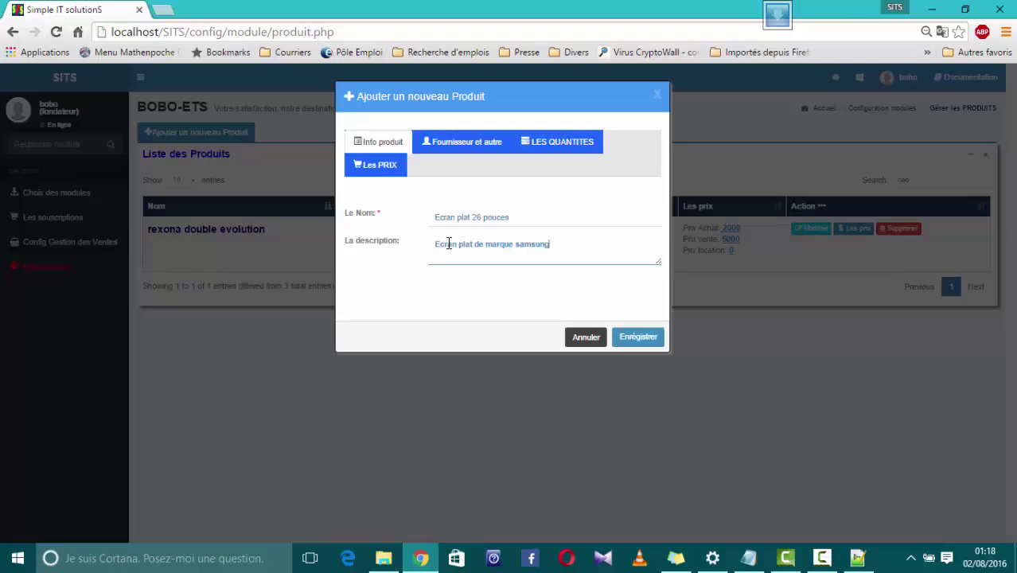
Assign the supplier fokou and the category électronique to the new product.
click(451, 147)
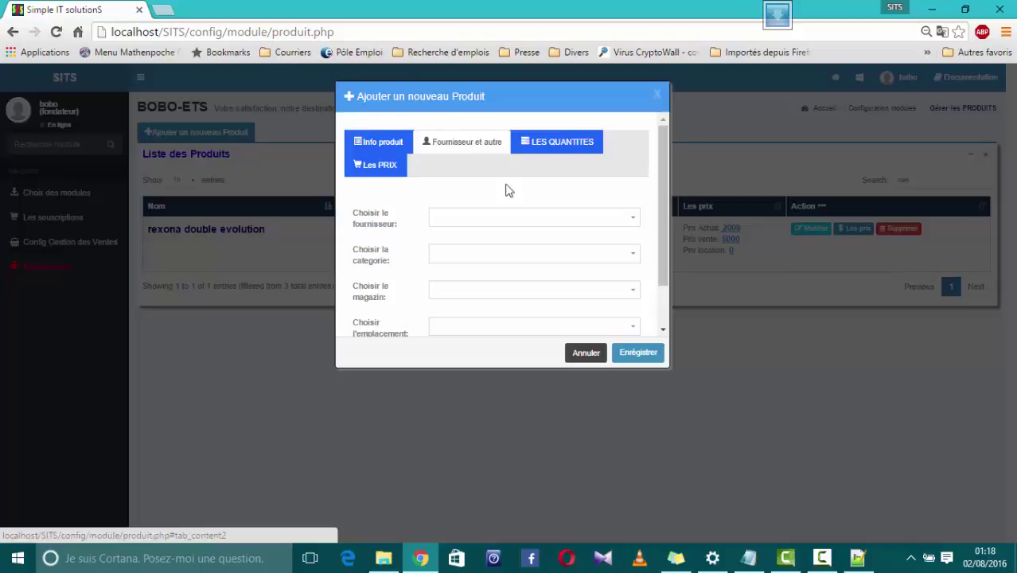
click(630, 220)
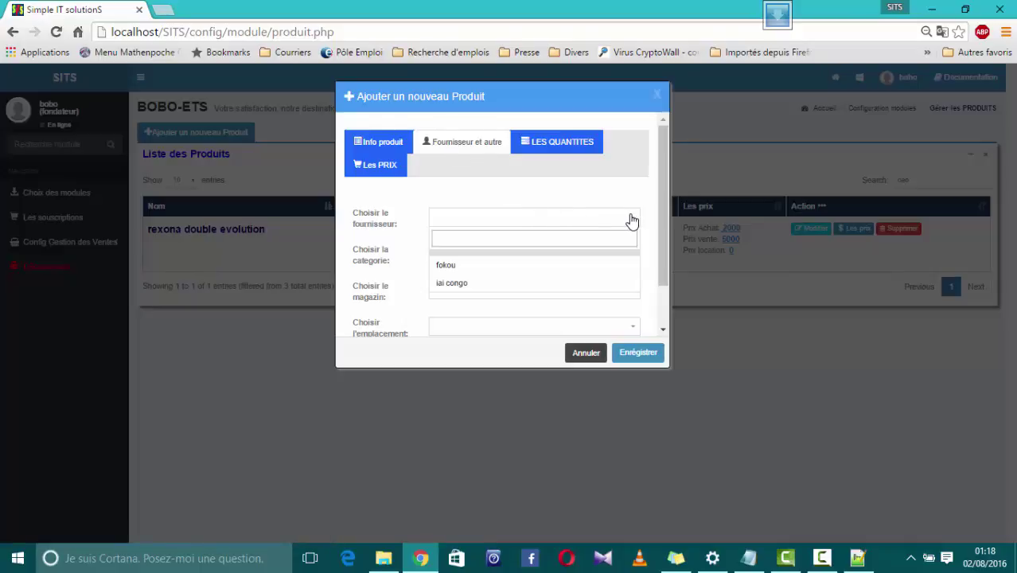
click(483, 269)
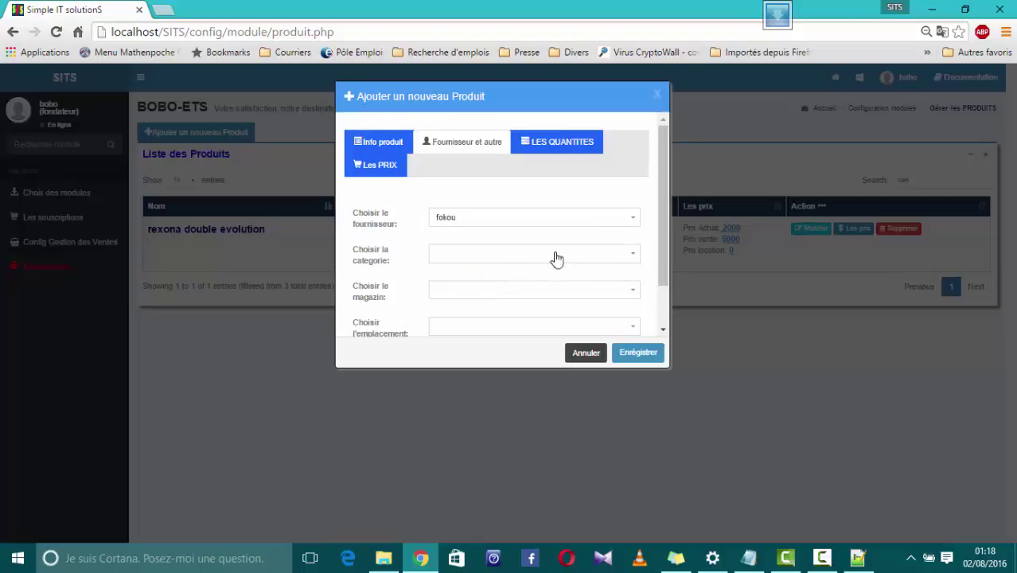
click(634, 259)
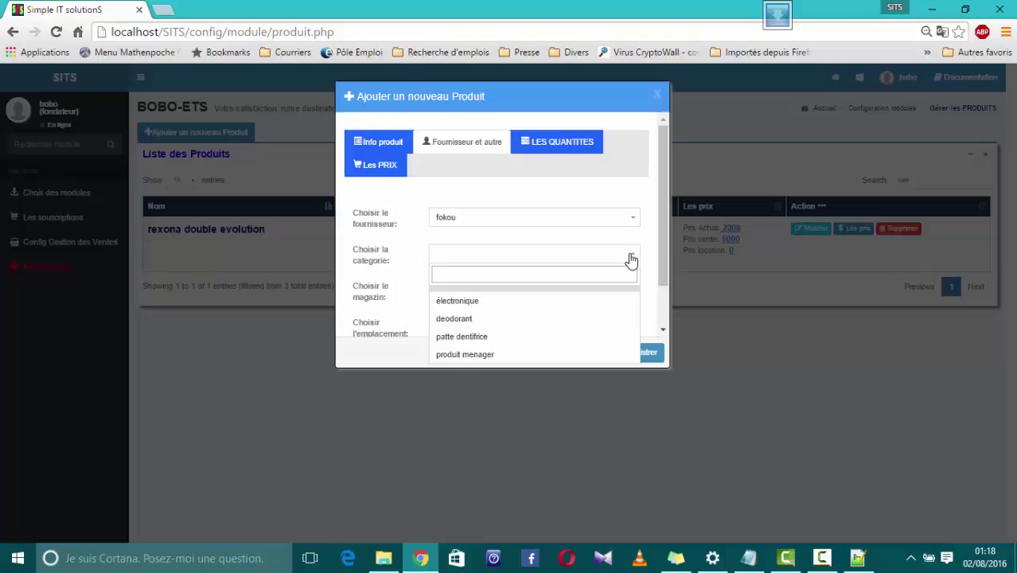
click(500, 301)
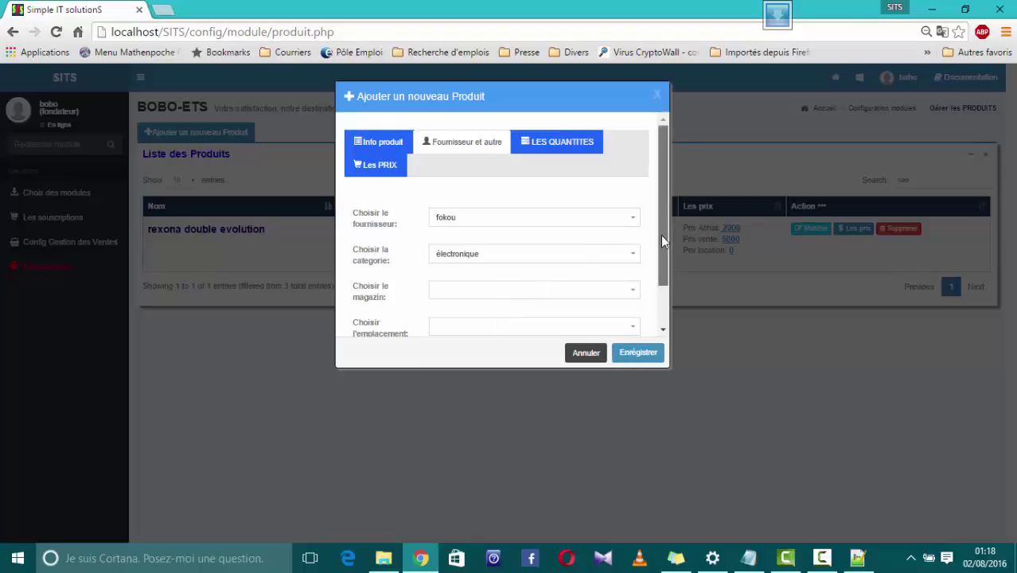
Set the new product's store to "Mag électronique" and its location to "Emplace-Ecran plat".
drag(660, 235, 662, 272)
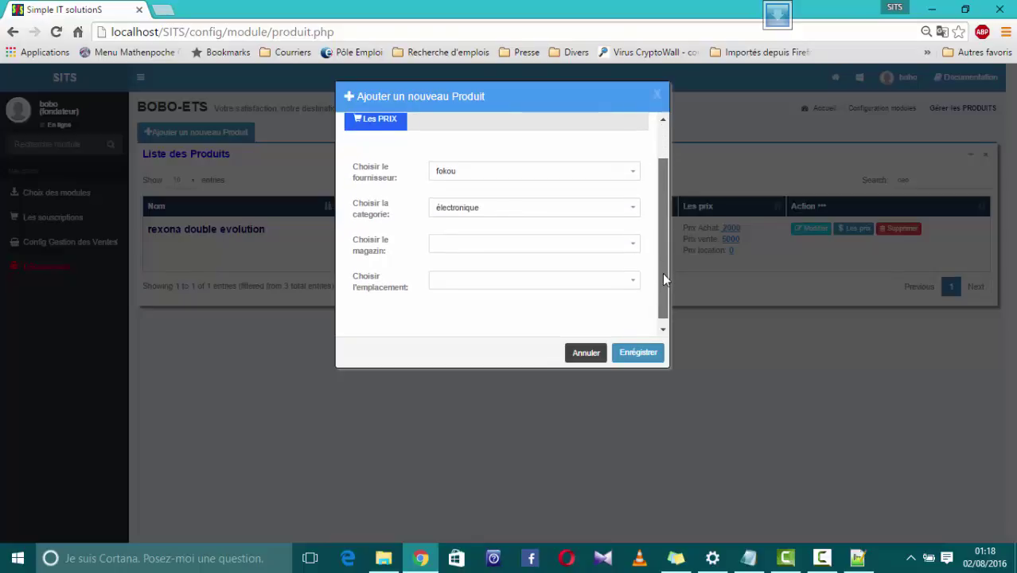
click(628, 245)
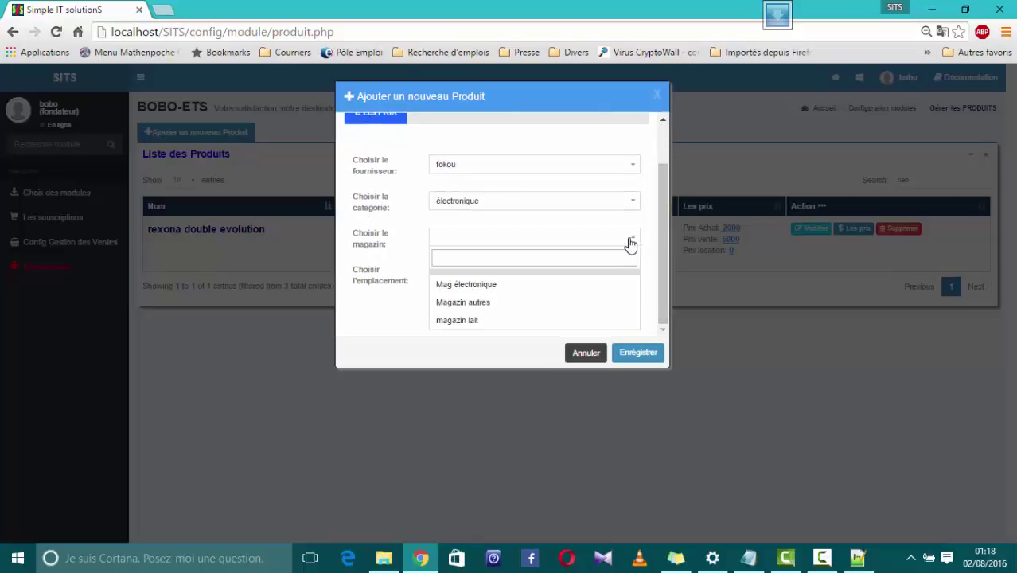
click(487, 291)
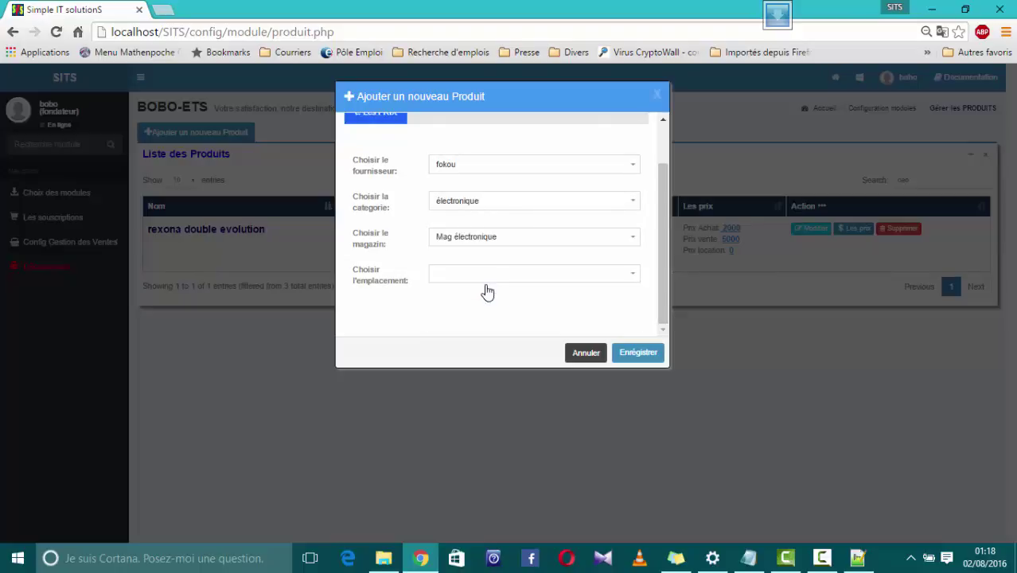
click(633, 276)
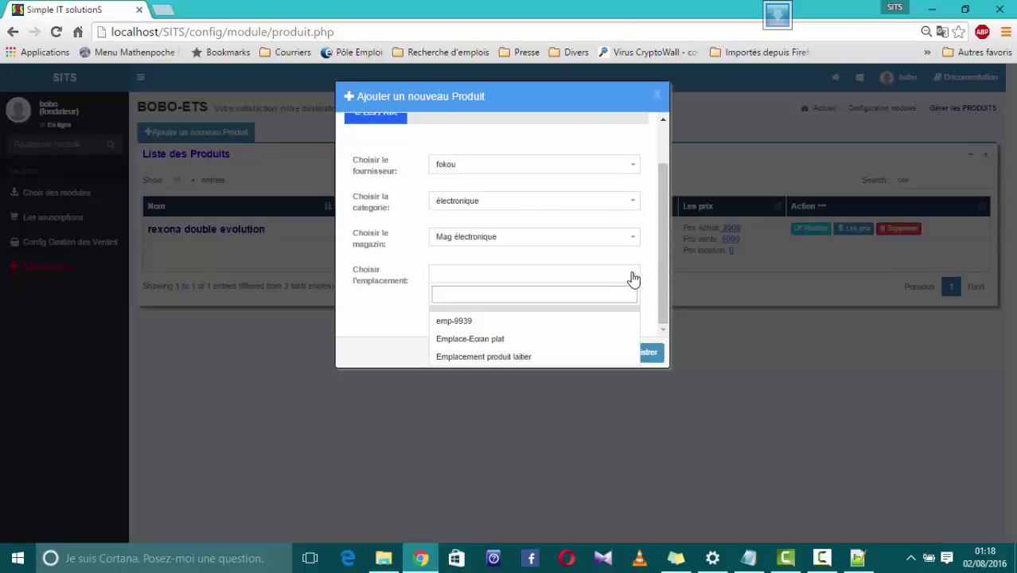
click(515, 341)
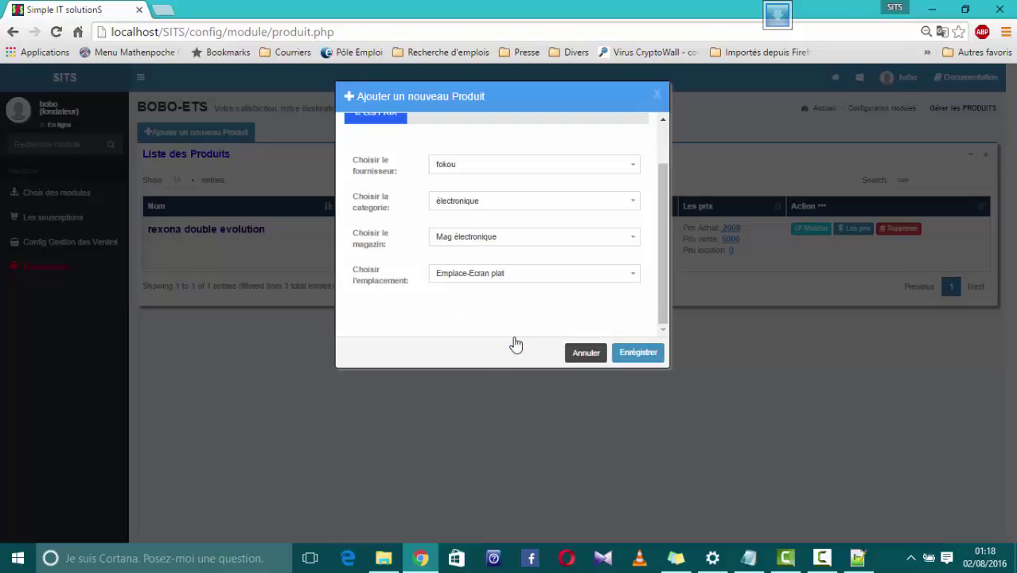
Set the new product's stock quantity to 2, minimum alert quantity to 2 and maximum quantity to 15.
drag(665, 279, 659, 218)
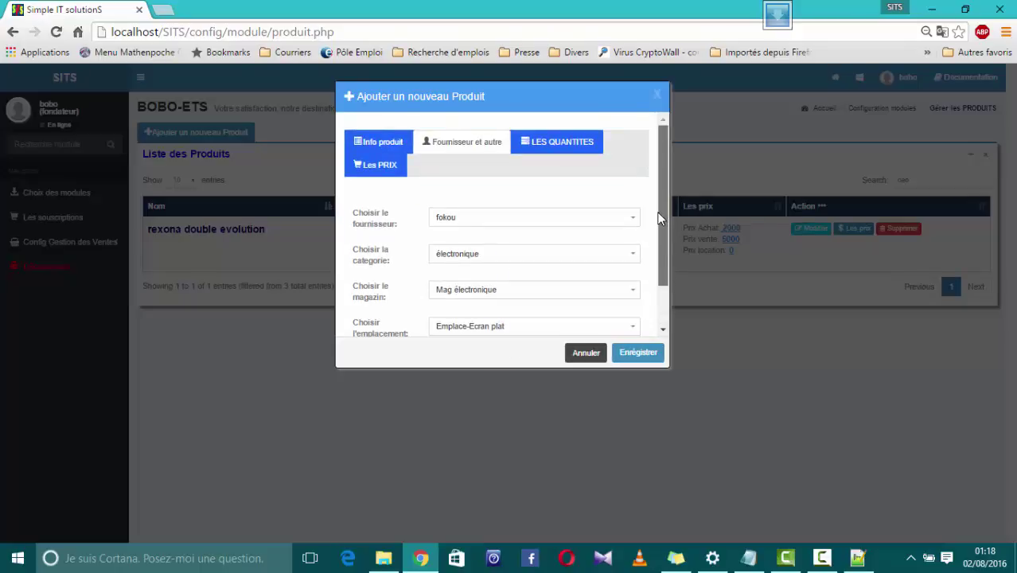
click(563, 144)
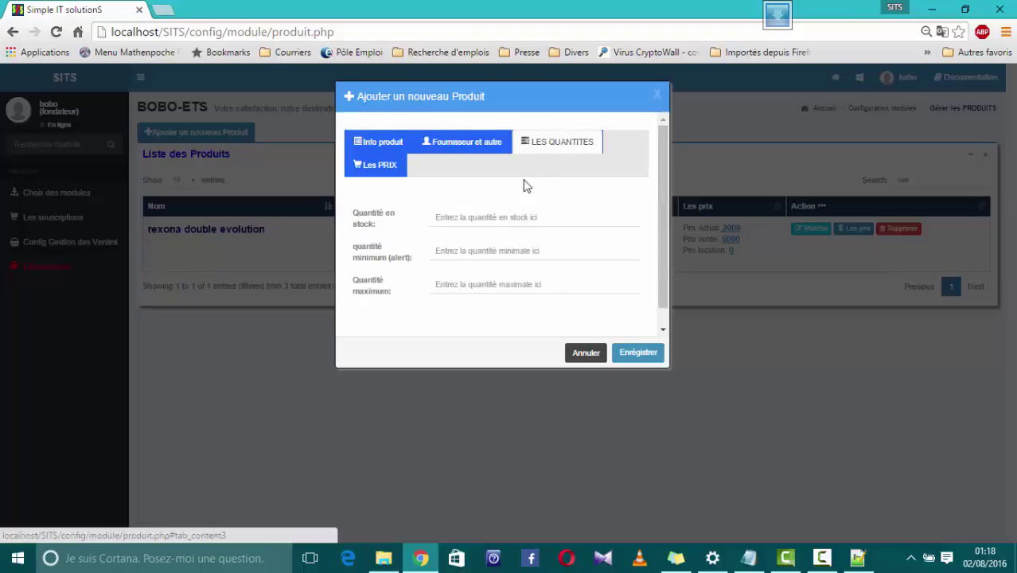
click(451, 218)
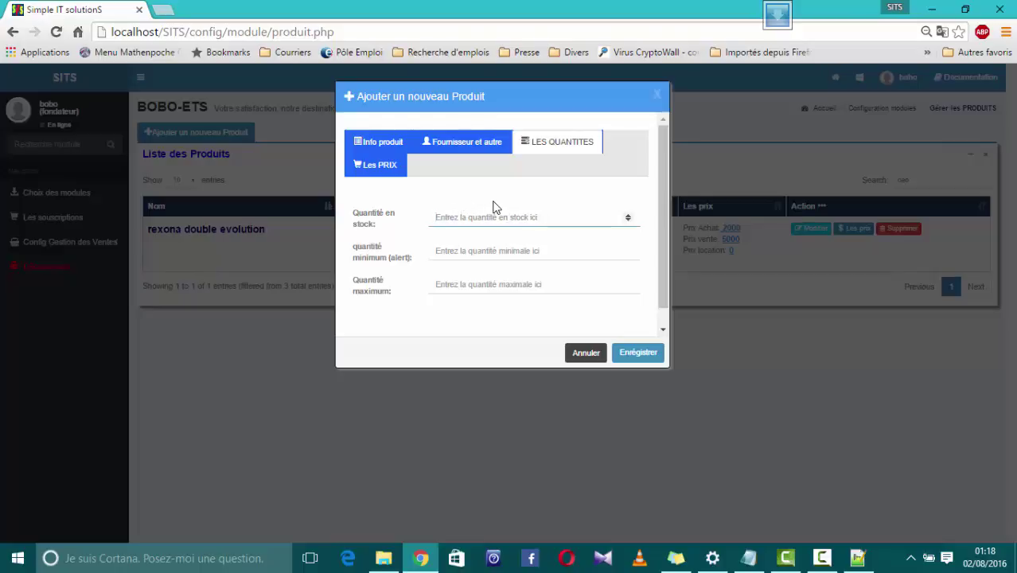
text(2)
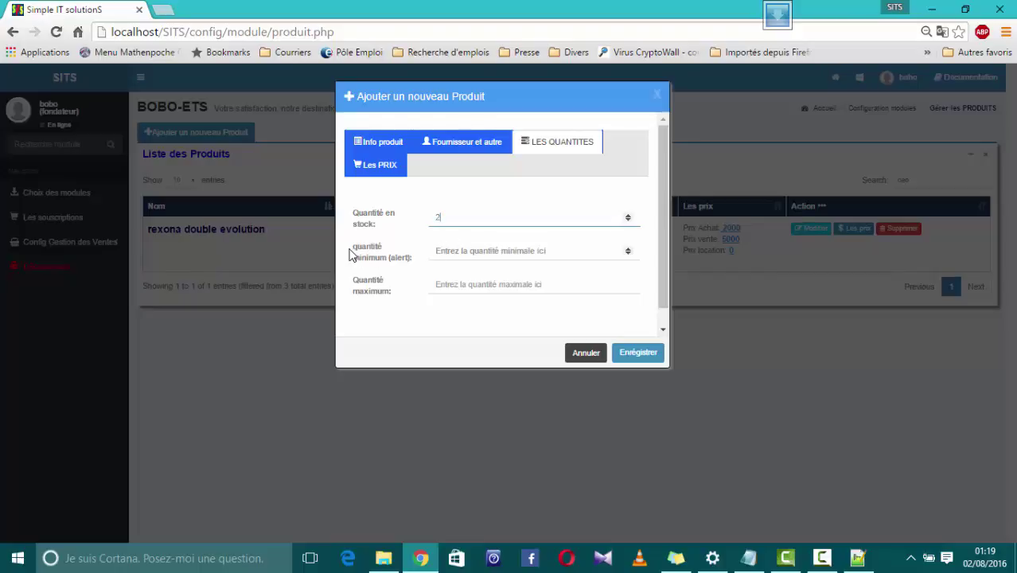
click(437, 253)
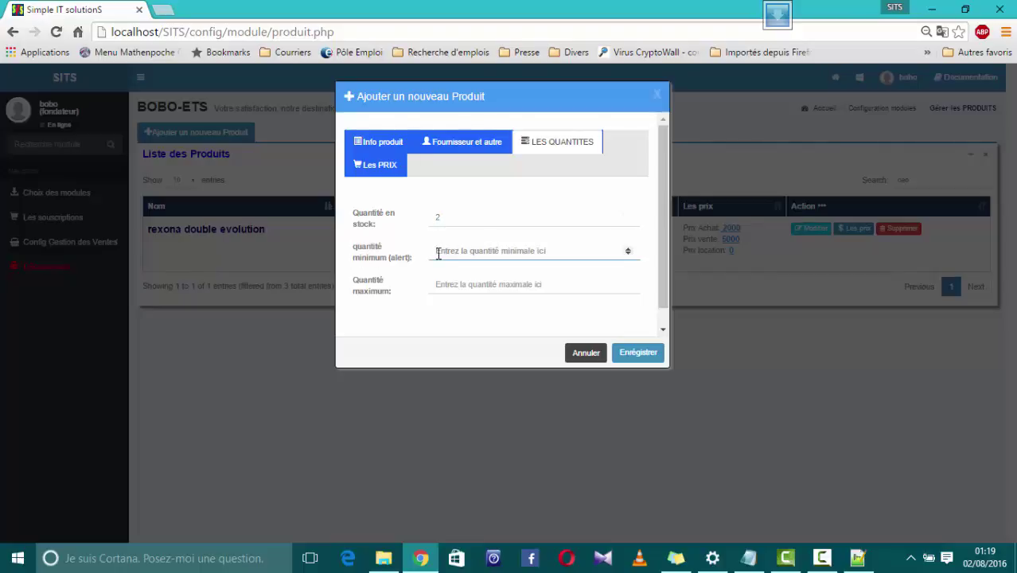
text(2)
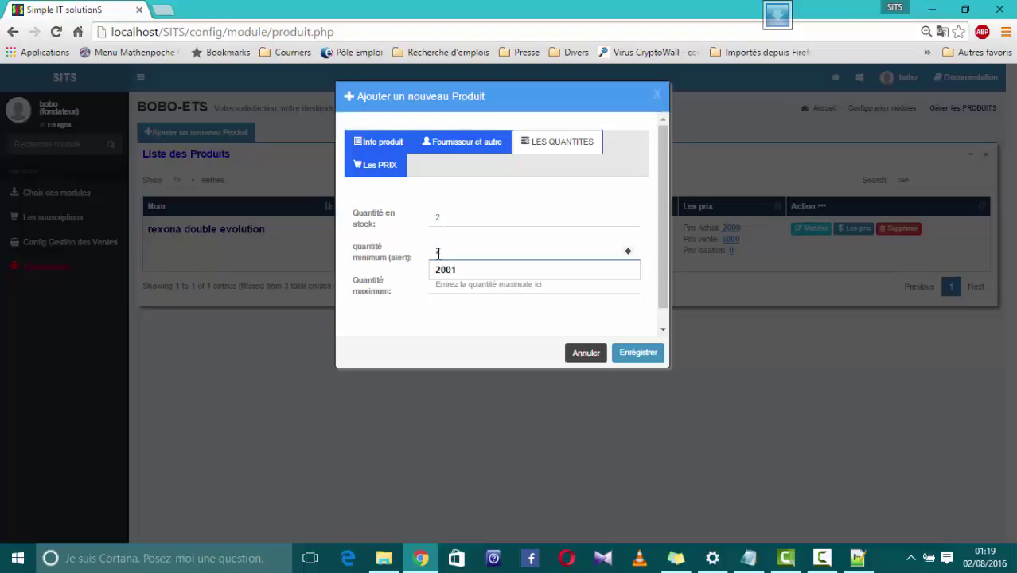
click(449, 217)
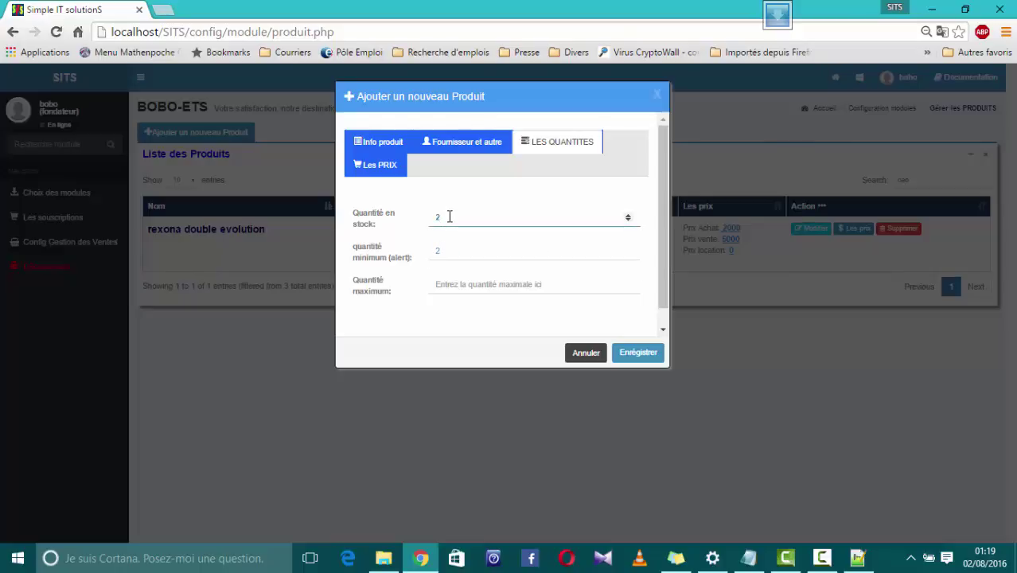
click(448, 249)
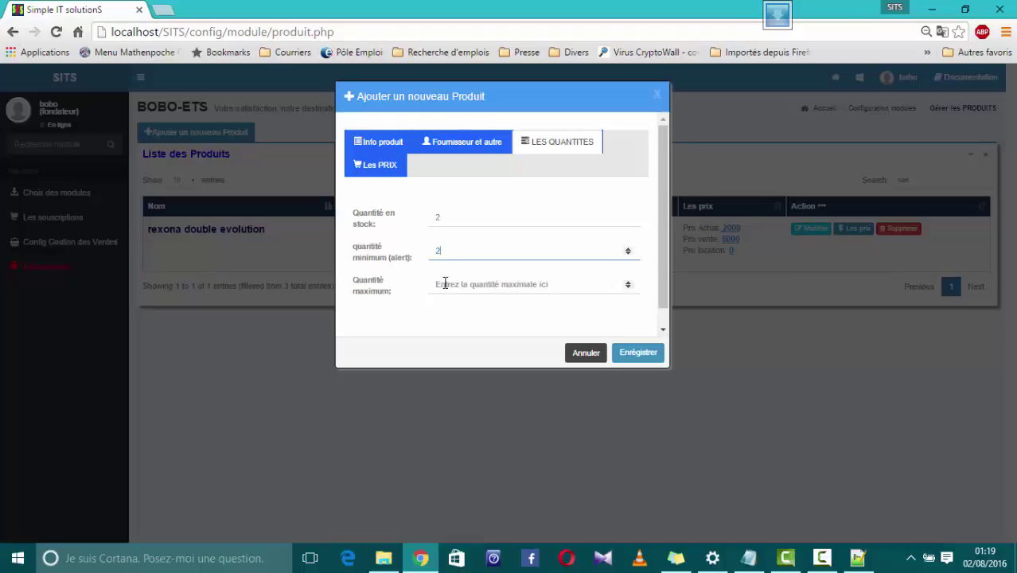
click(444, 284)
text(15)
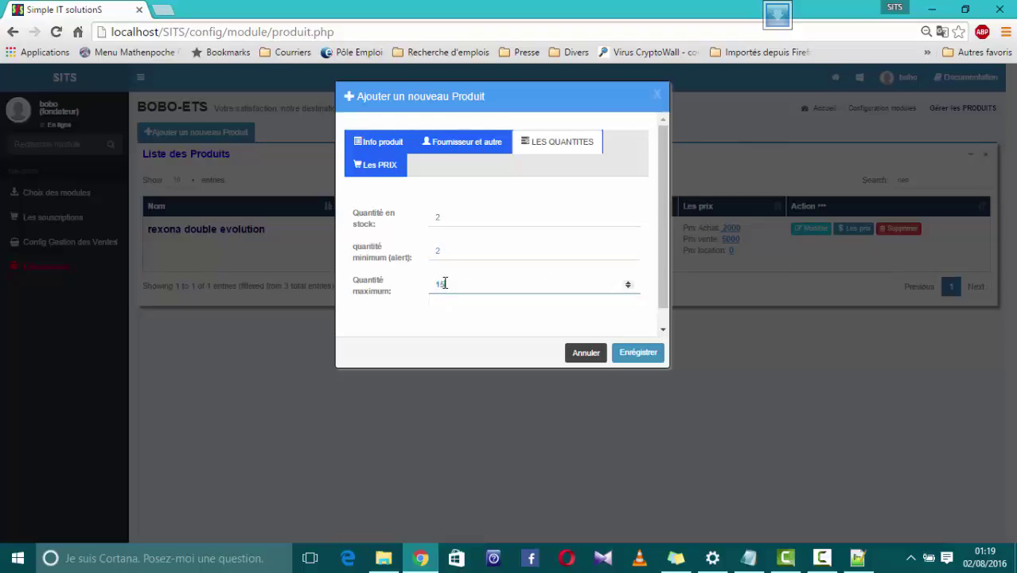
Set the new product's purchase price to 57000, sale price to 97100 and rental price to 68000.
click(380, 167)
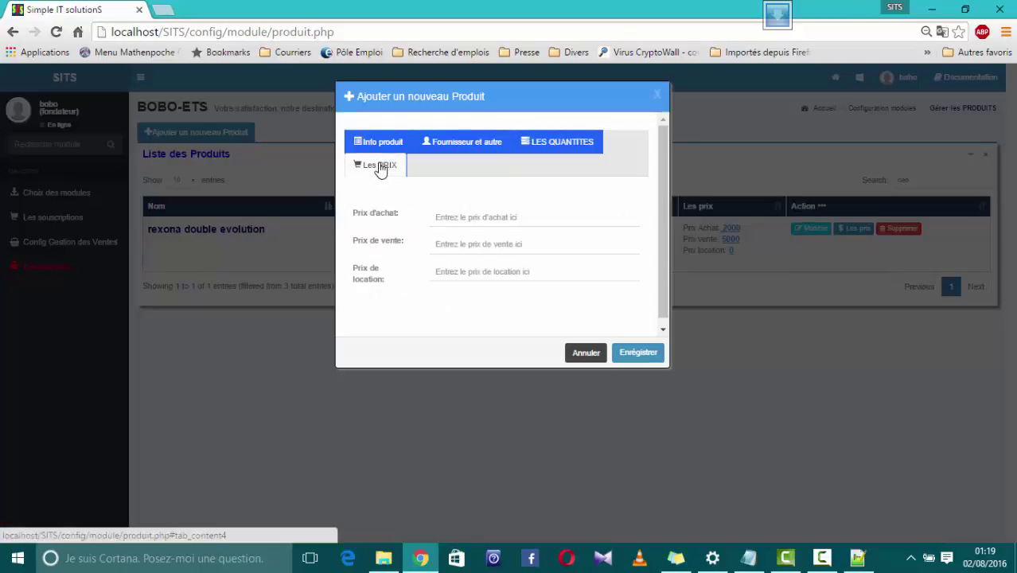
click(446, 220)
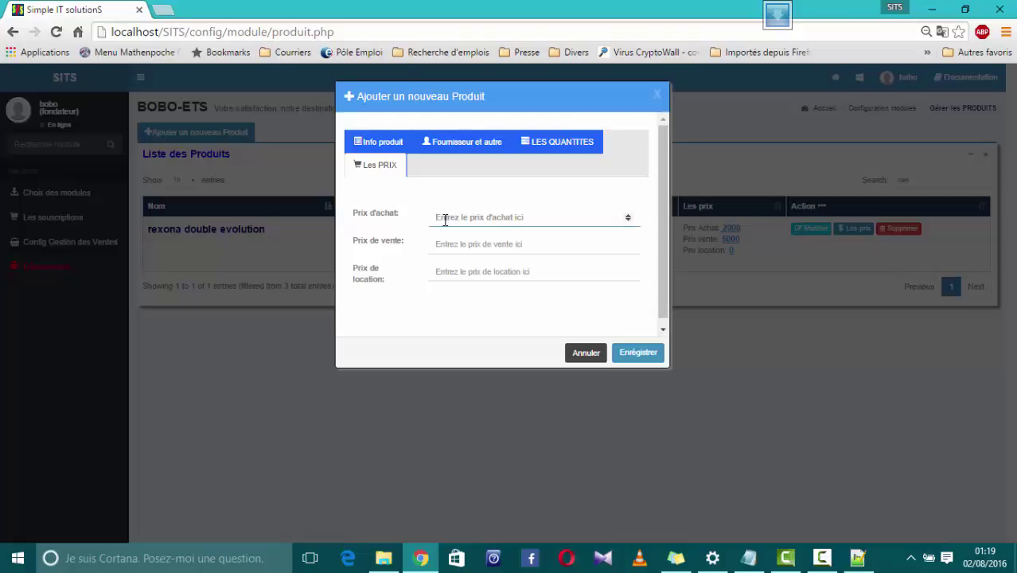
text(57000)
click(458, 246)
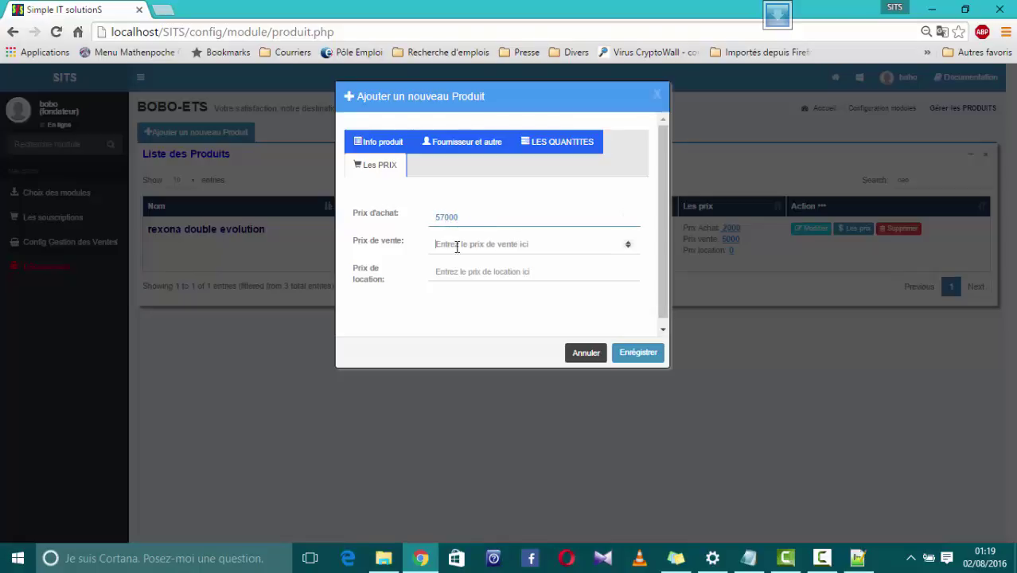
text(97)
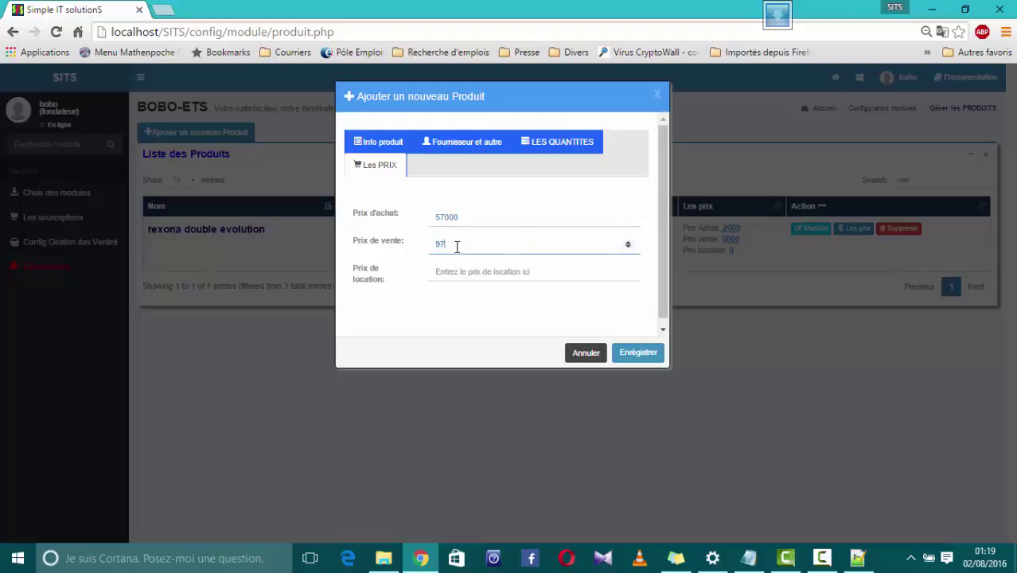
text(100)
click(455, 272)
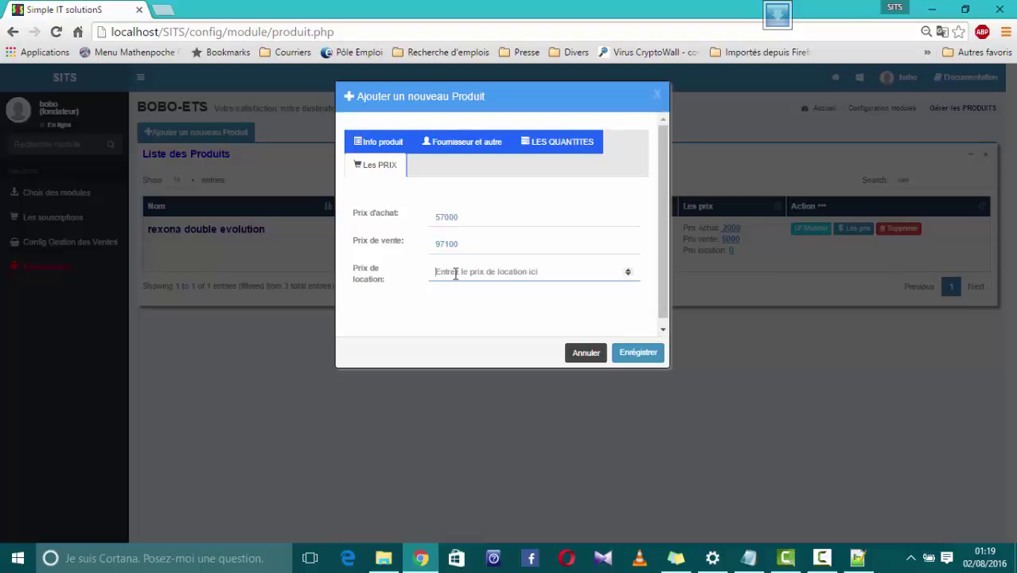
text(68000)
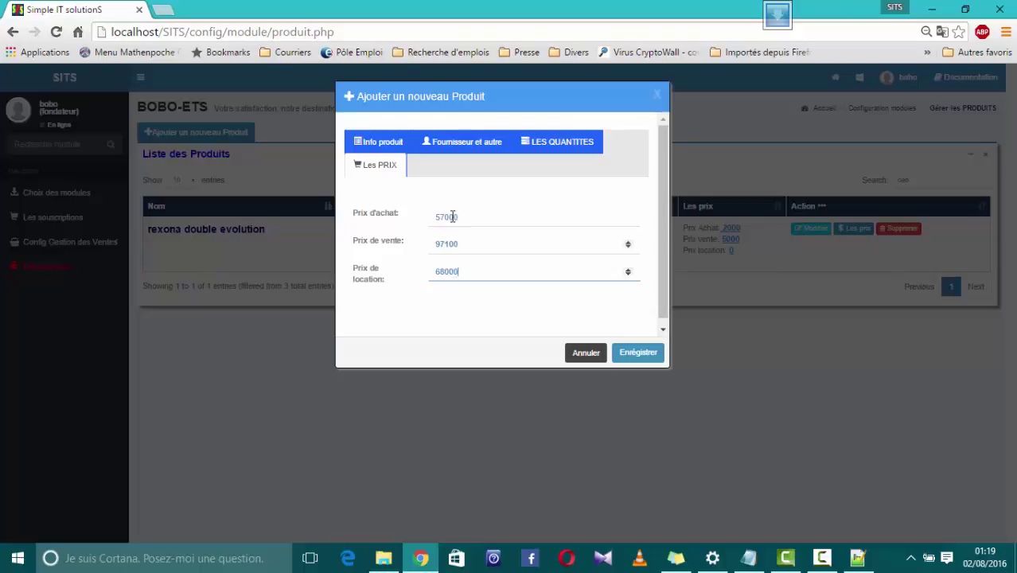
Review the new product's prices, general information, supplier and quantities, and save the product.
click(461, 216)
double_click(437, 216)
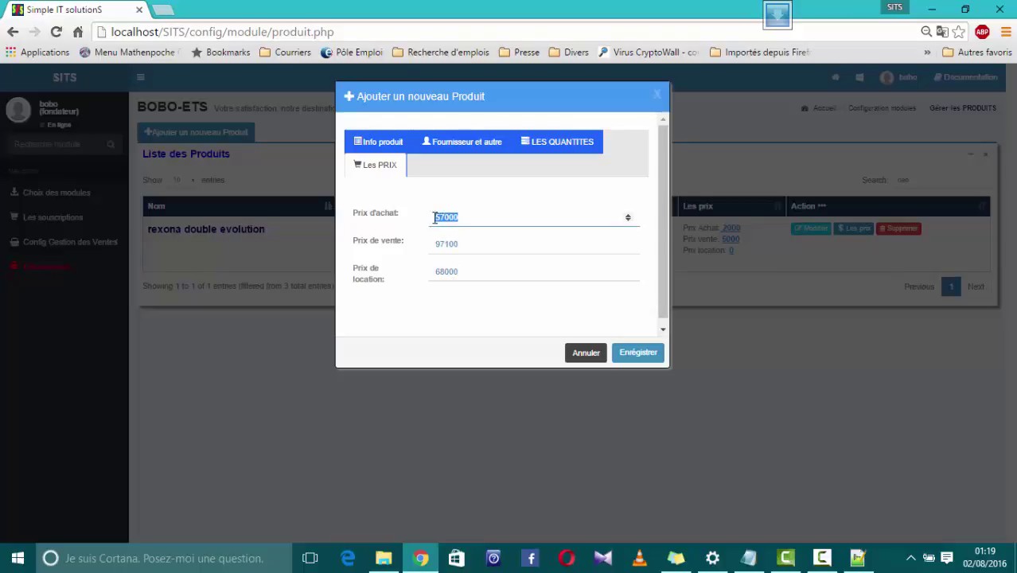
drag(465, 244, 425, 271)
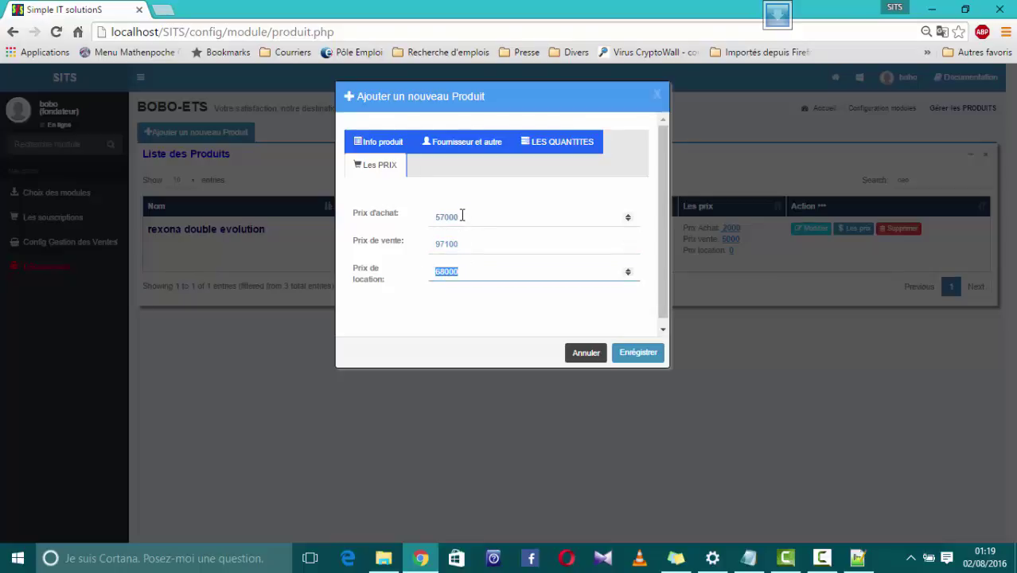
drag(462, 216, 413, 221)
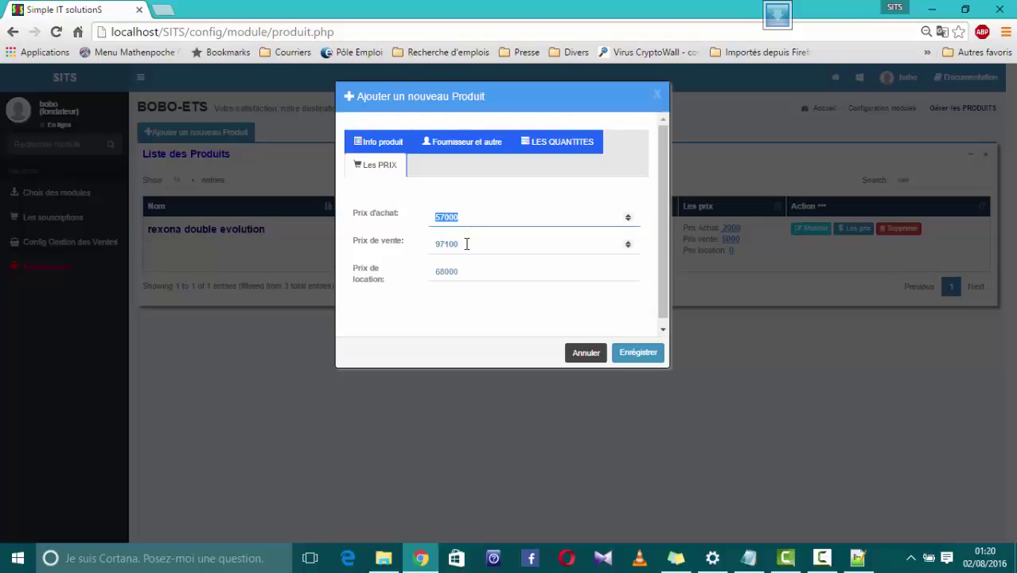
drag(466, 244, 415, 247)
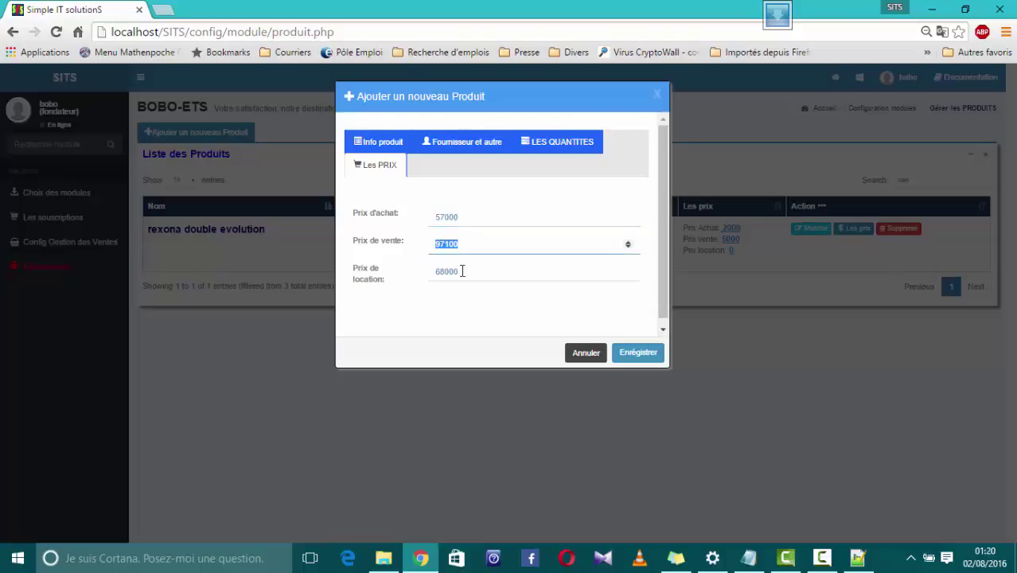
drag(469, 274, 420, 279)
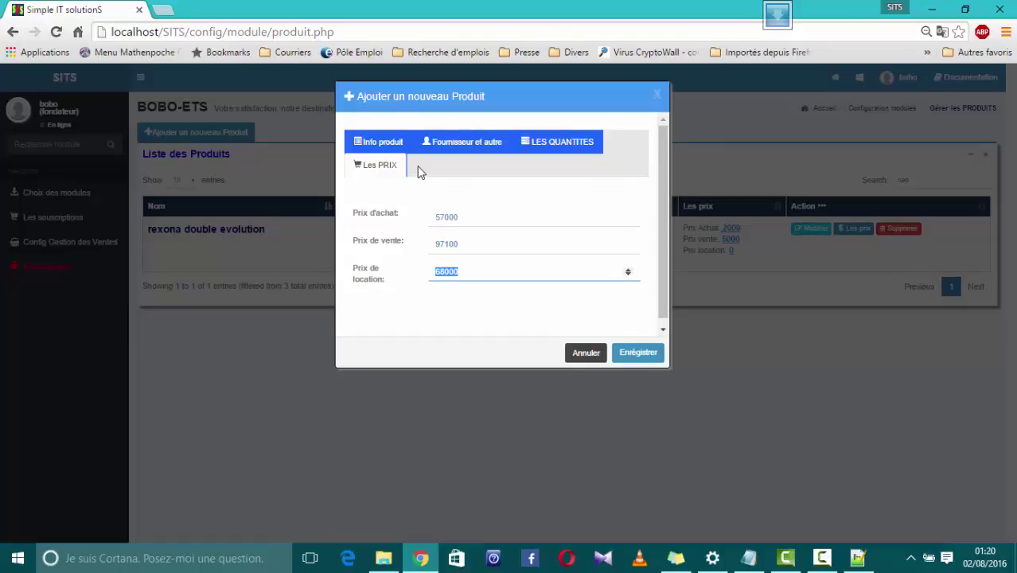
click(382, 143)
click(449, 141)
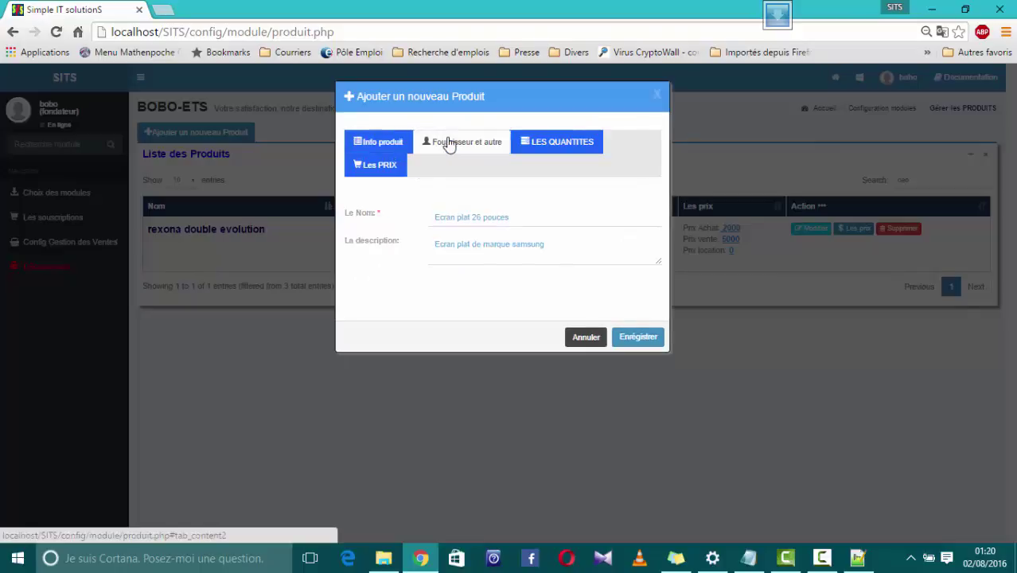
click(557, 144)
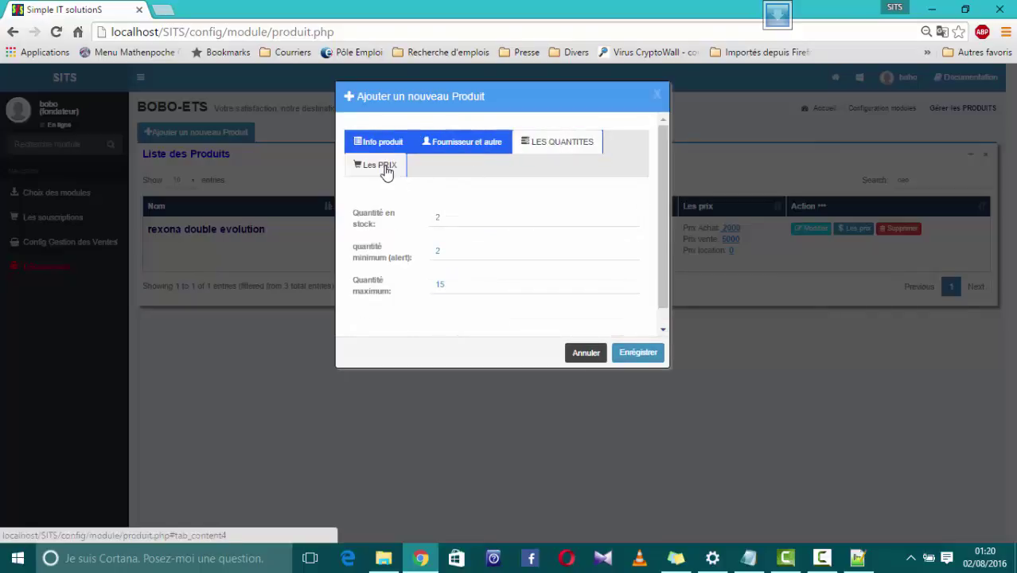
click(386, 166)
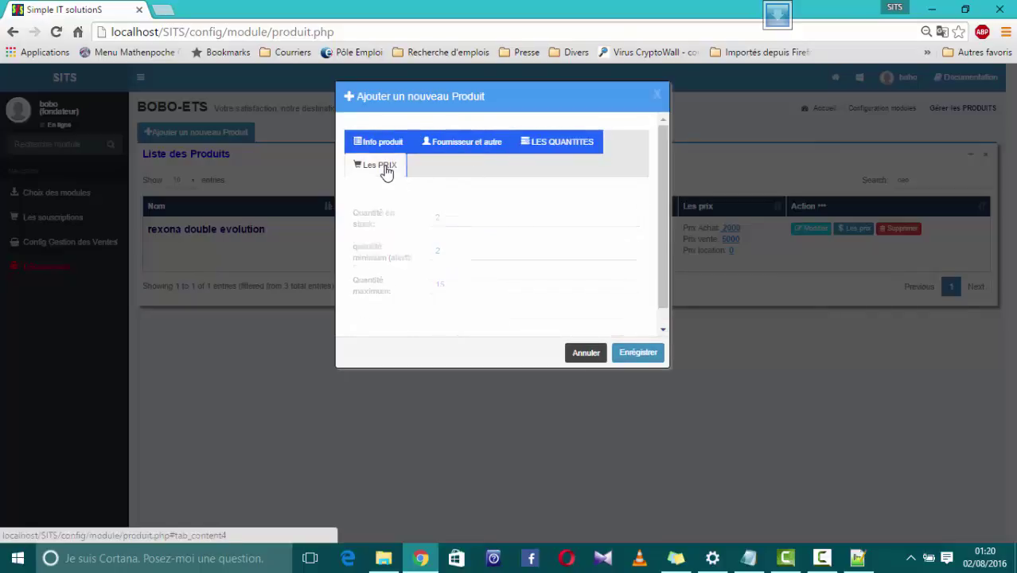
click(641, 355)
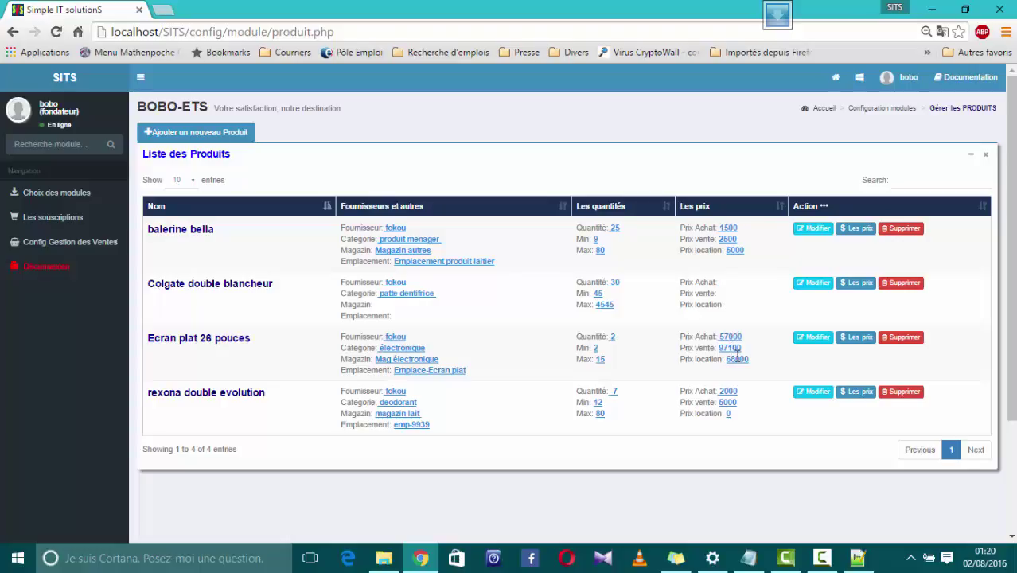
Rename the product "Ecran plat 26 pouces" to 'Ecran plat 26 "' and save the modification.
click(814, 338)
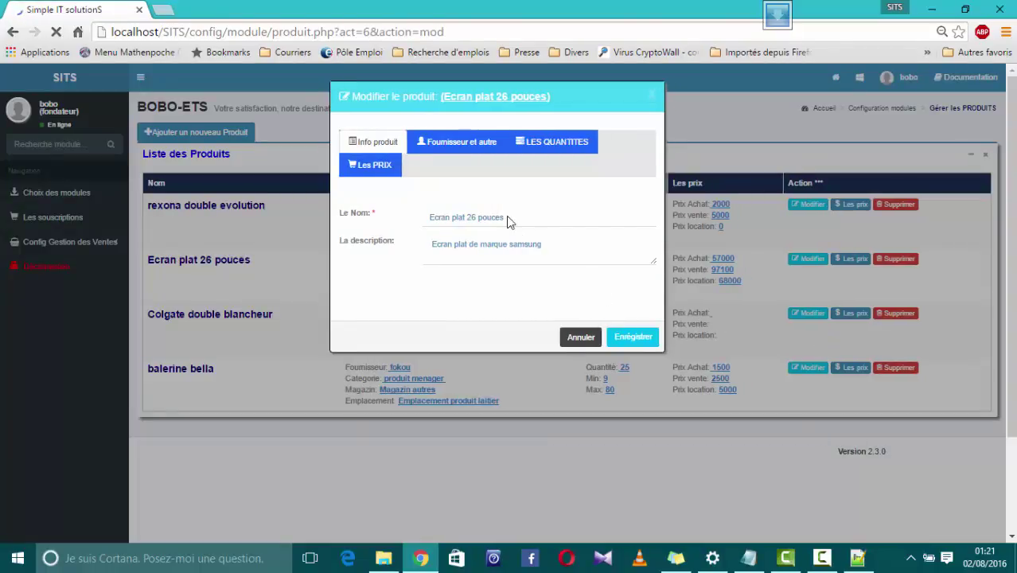
click(536, 223)
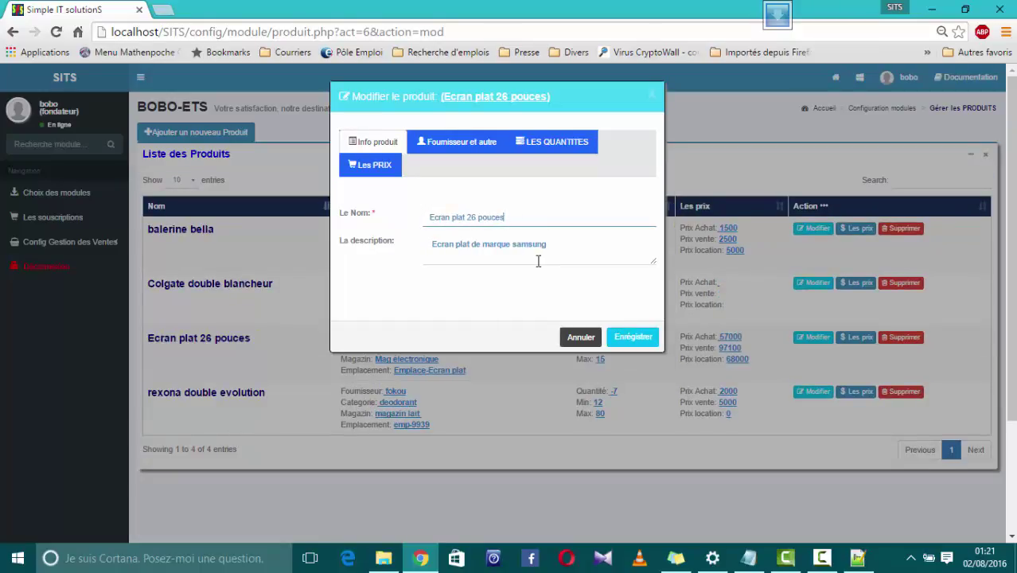
click(554, 247)
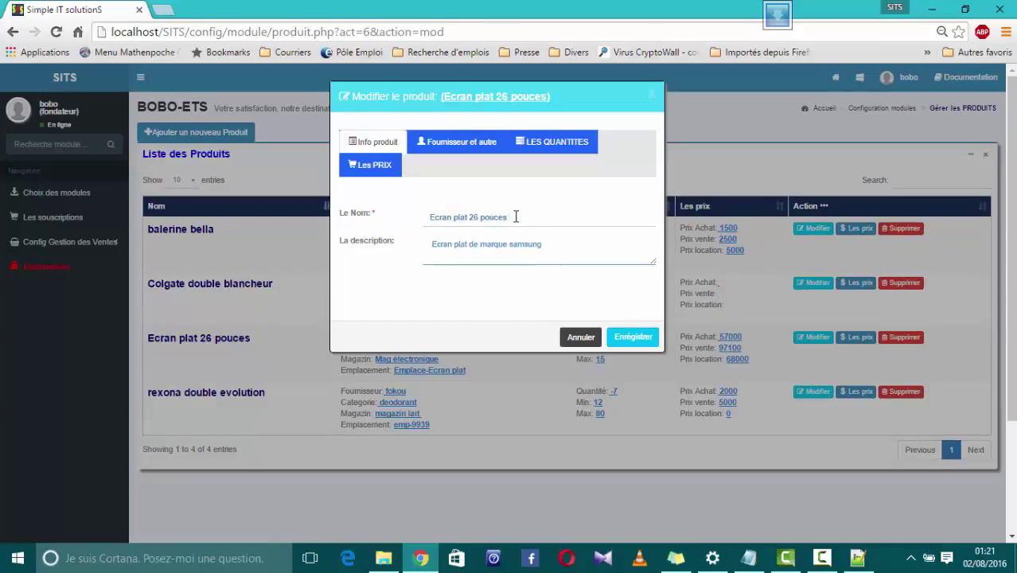
drag(516, 217, 481, 217)
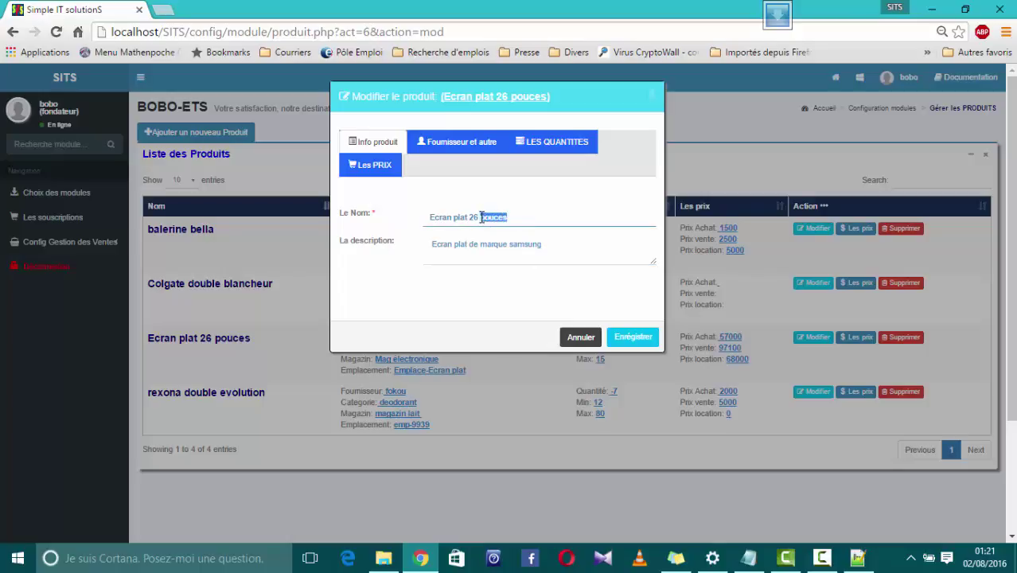
key(BackSpace)
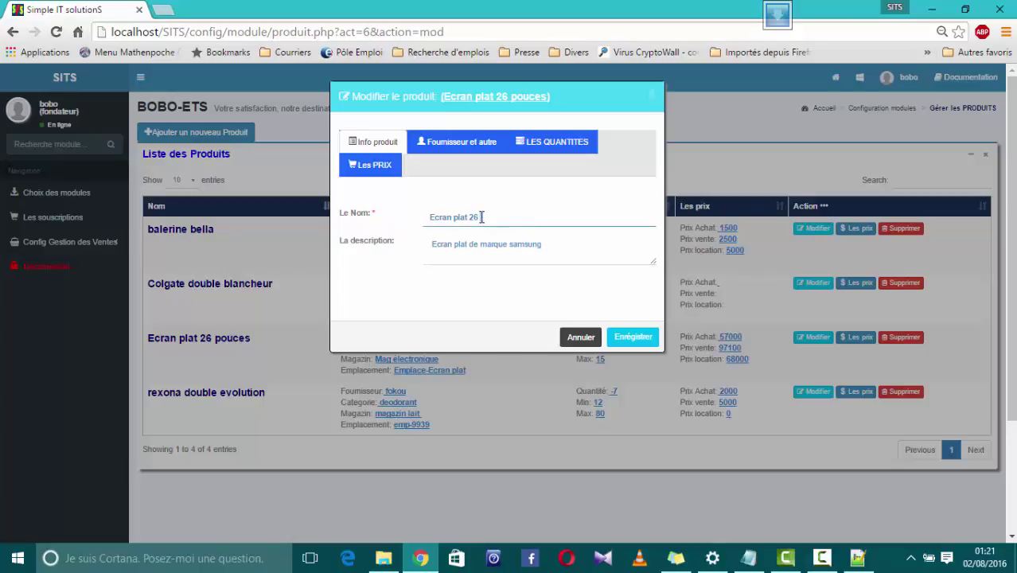
click(533, 253)
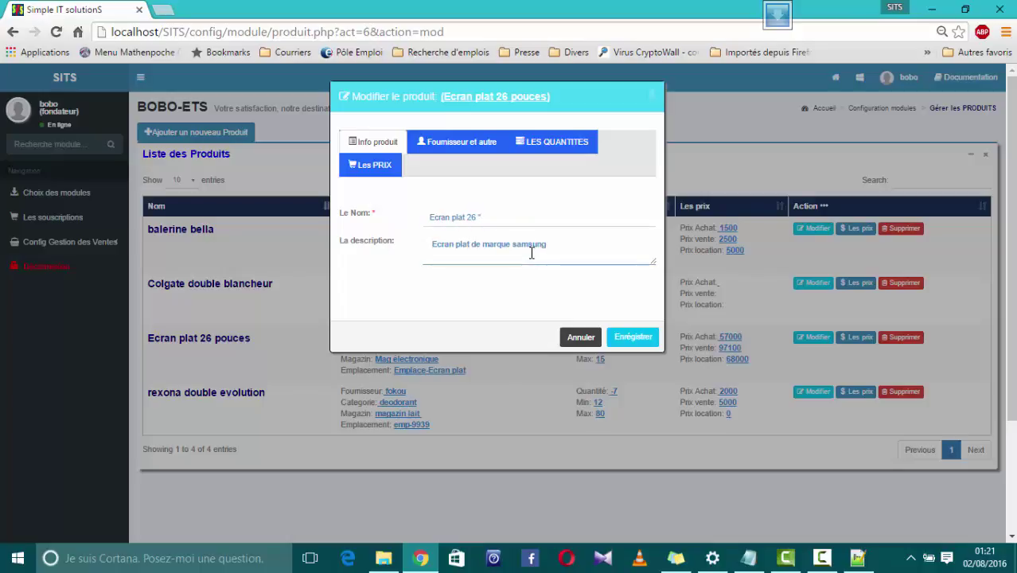
click(449, 145)
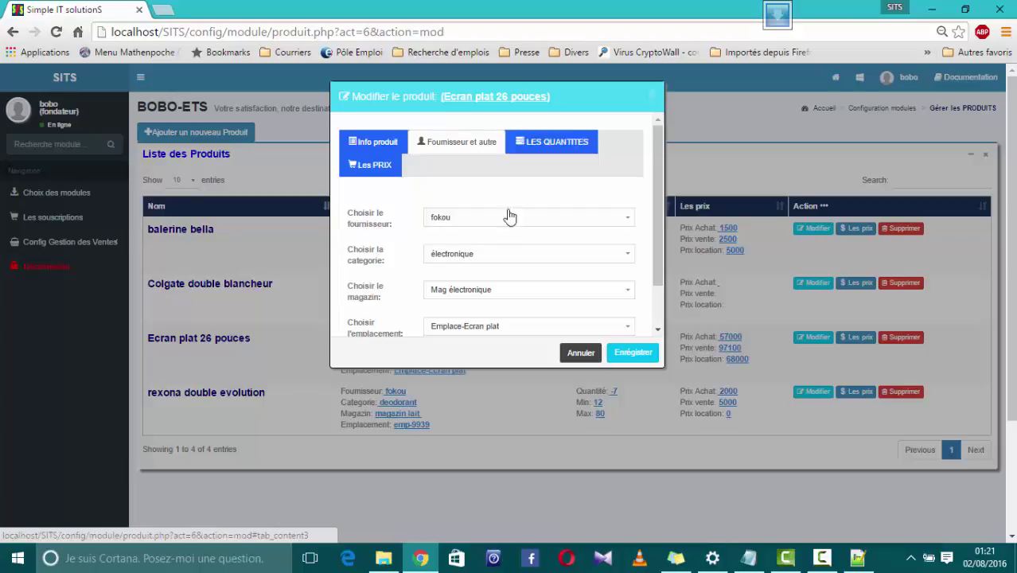
click(540, 148)
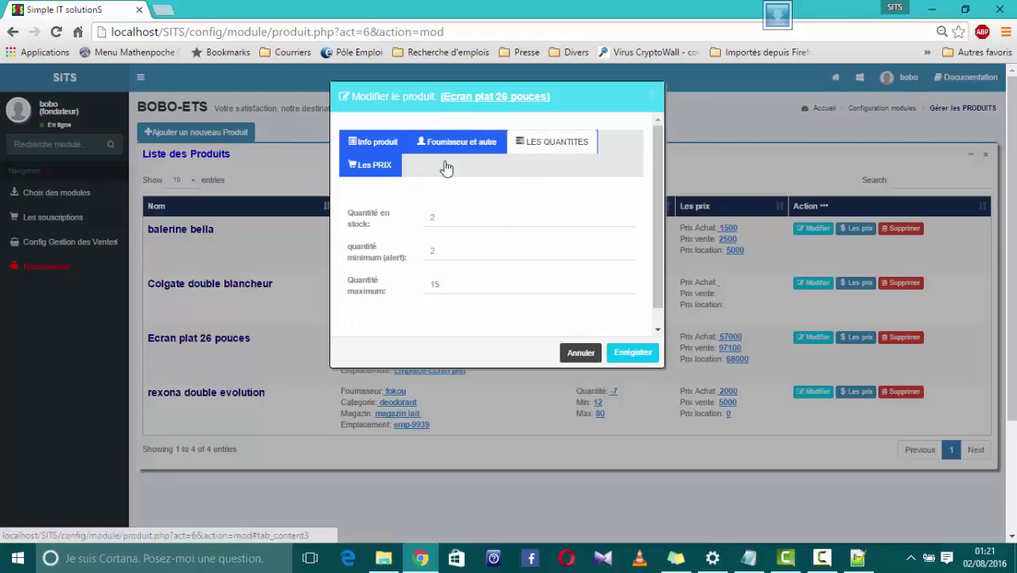
click(373, 166)
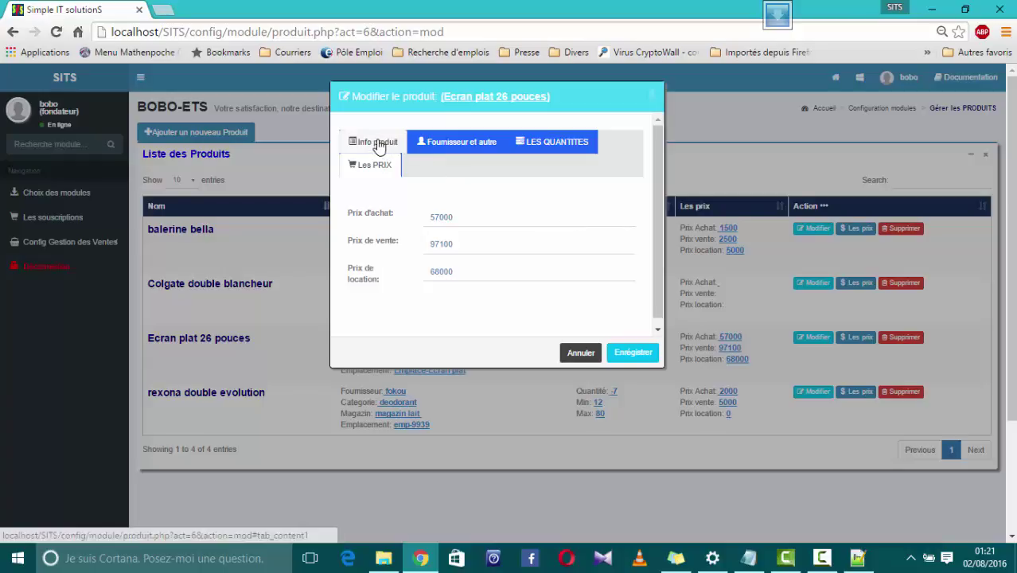
click(380, 145)
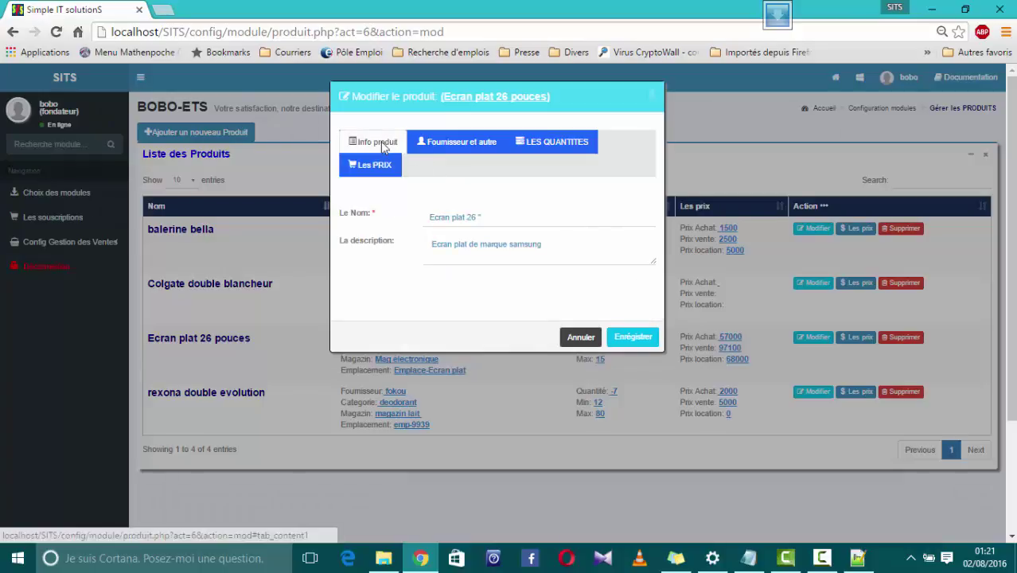
click(634, 338)
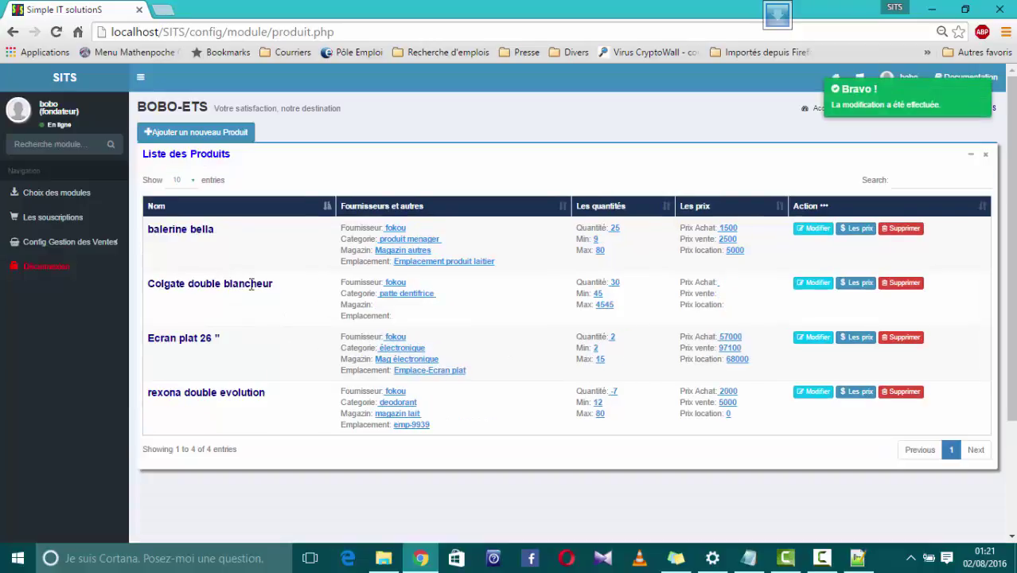
Start deleting the product 'Ecran plat 26 "' to read the warning, and cancel the deletion.
drag(222, 341, 151, 342)
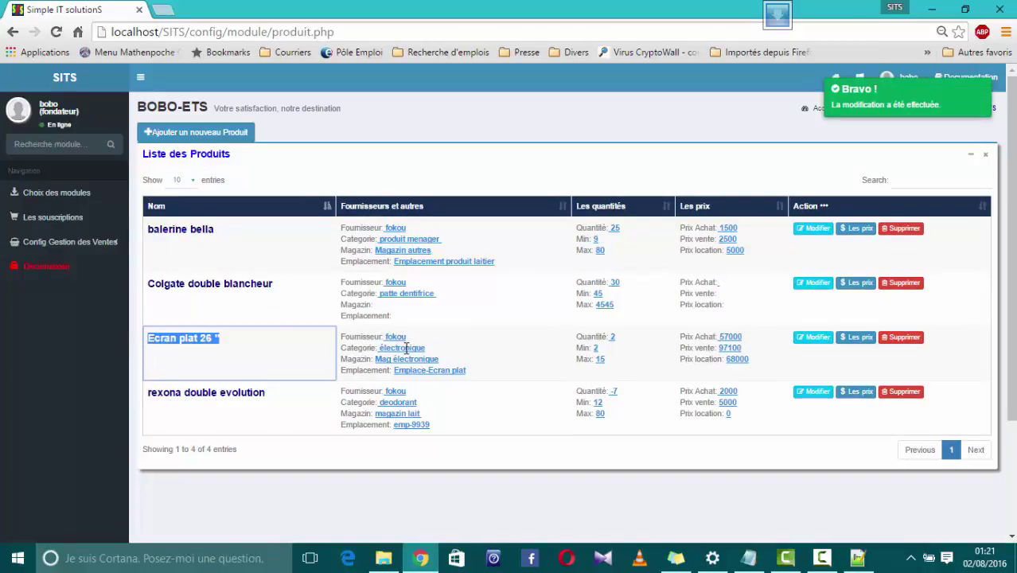
click(468, 352)
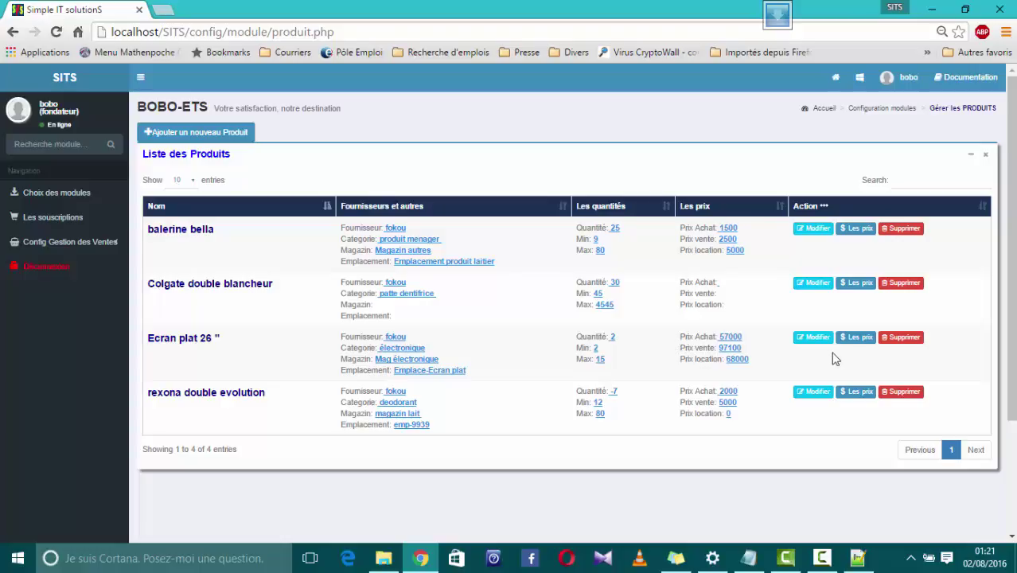
click(904, 338)
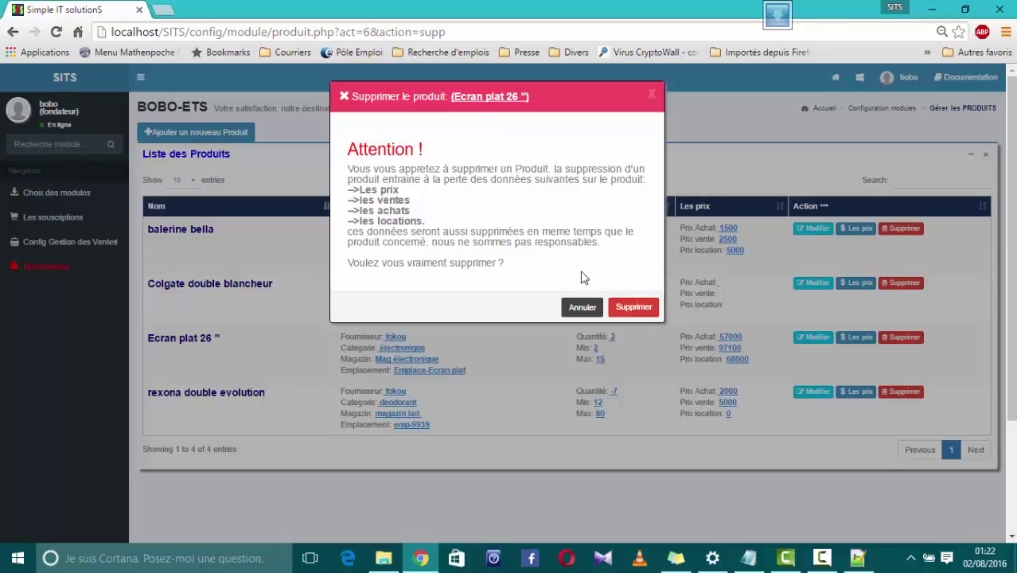
click(582, 308)
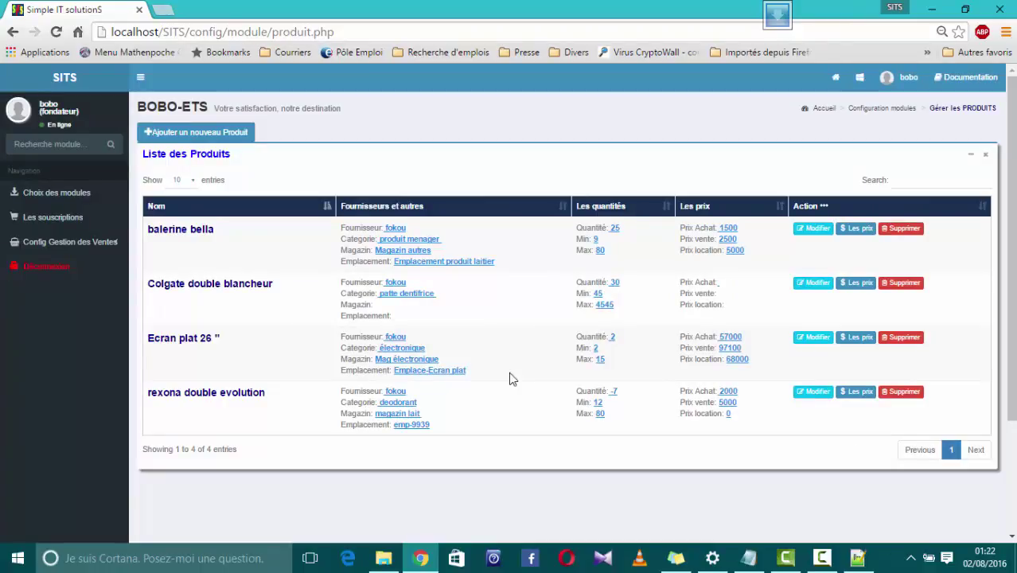
Display the price history of 'Ecran plat 26 "', and change its purchase price to 45000.
click(855, 342)
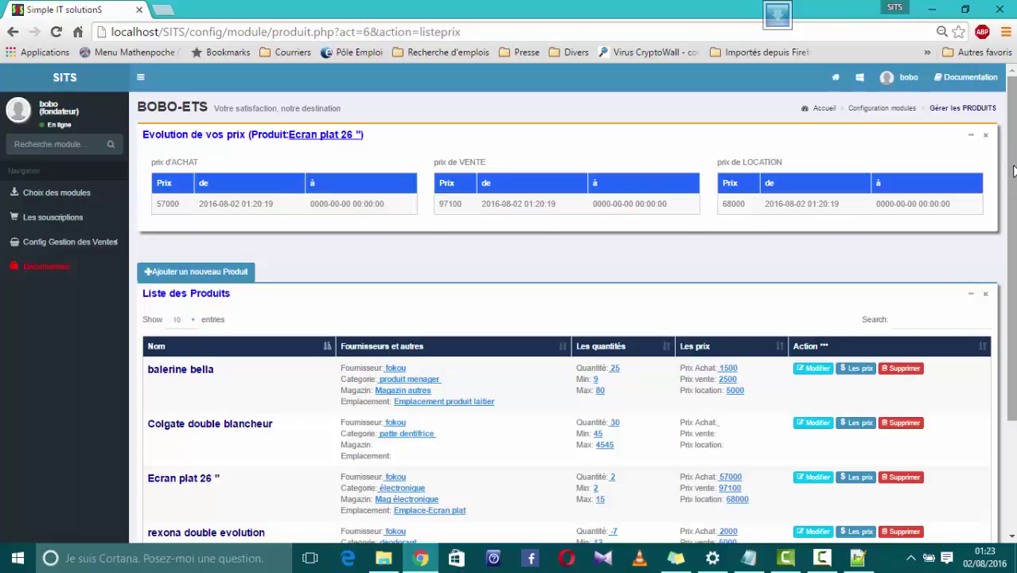
scroll(1013, 171, down, 2)
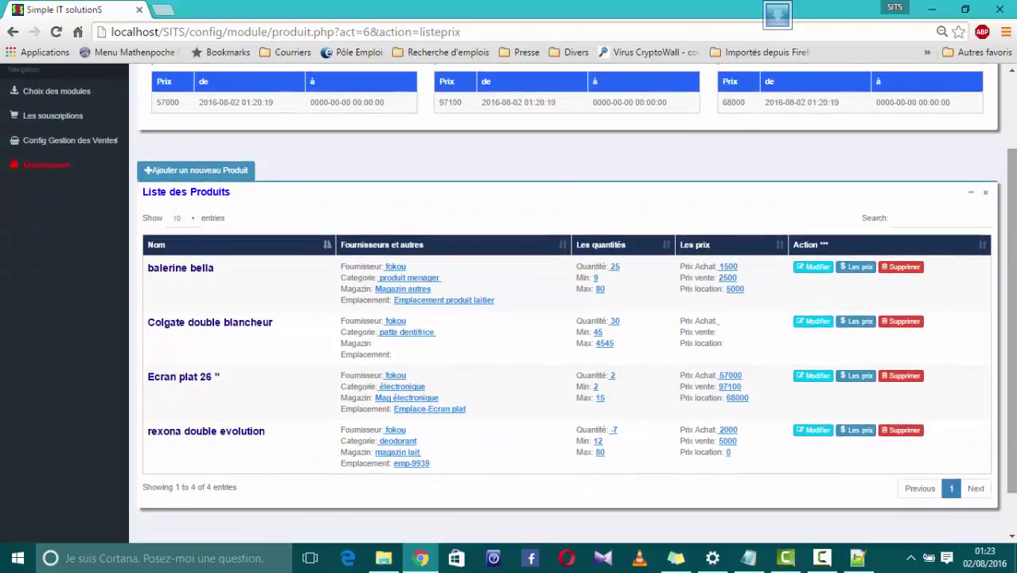
click(814, 378)
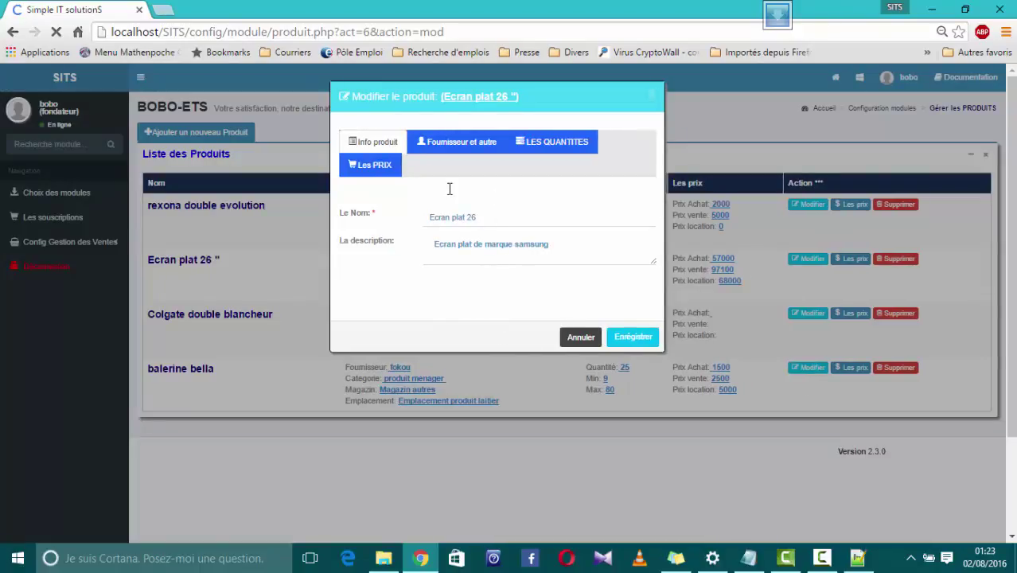
click(390, 177)
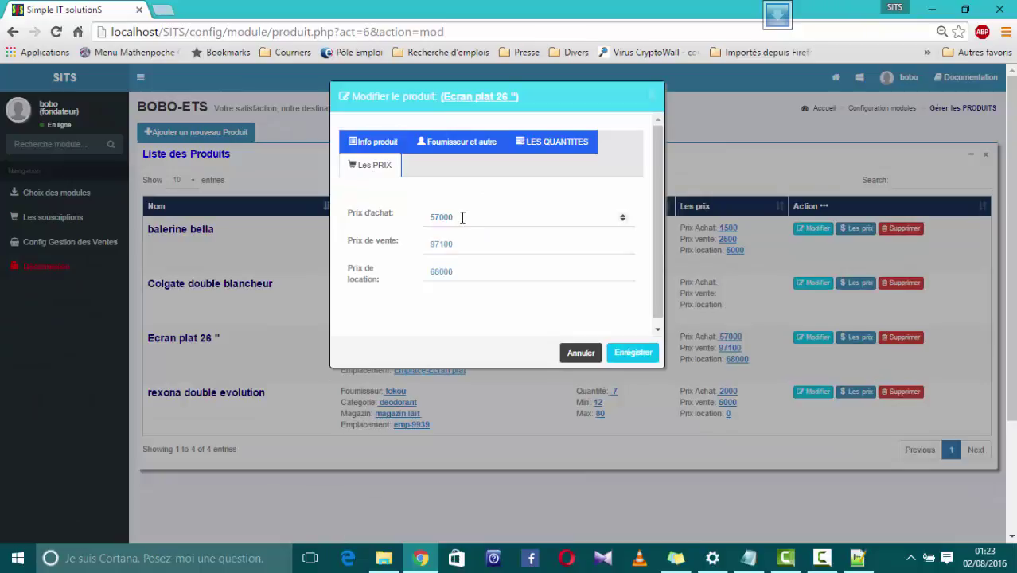
drag(461, 217, 415, 225)
text(45000)
click(634, 353)
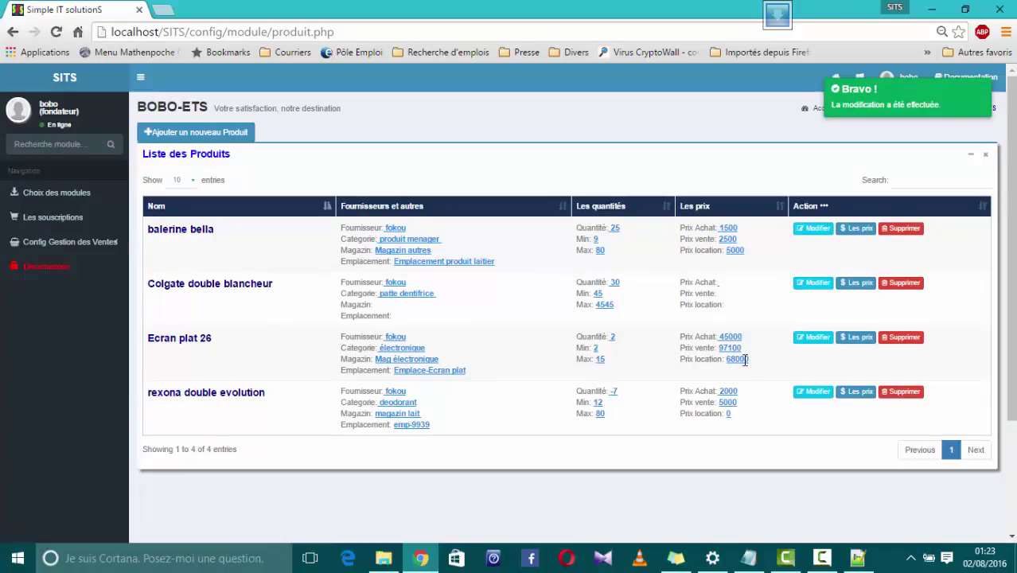
Display the price history of "Ecran plat 26" and examine its successive purchase prices, collapsing and expanding the history.
click(858, 340)
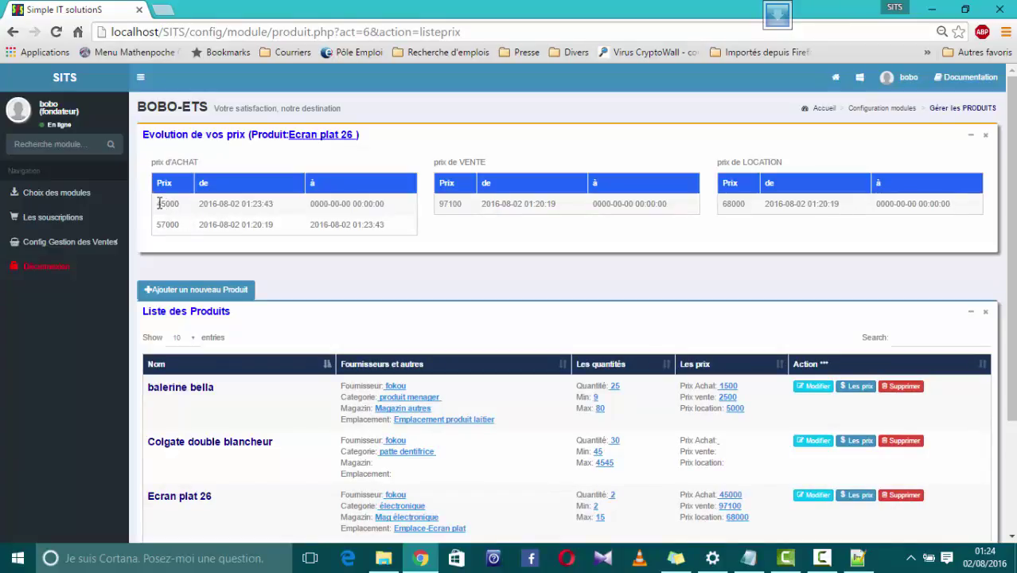
drag(158, 204, 185, 204)
drag(158, 224, 183, 226)
click(239, 222)
drag(157, 224, 182, 224)
drag(178, 203, 156, 205)
click(971, 137)
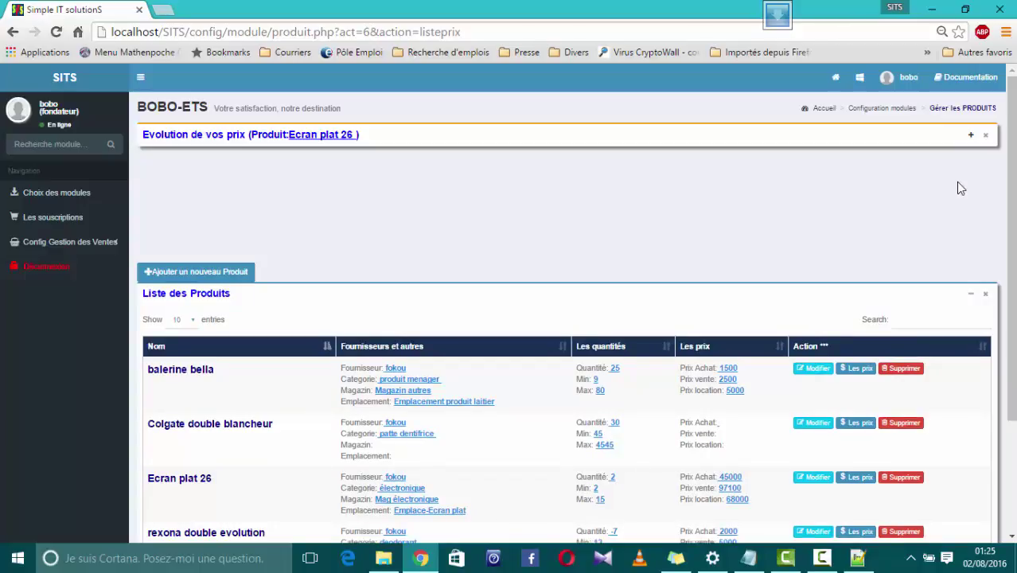
click(970, 135)
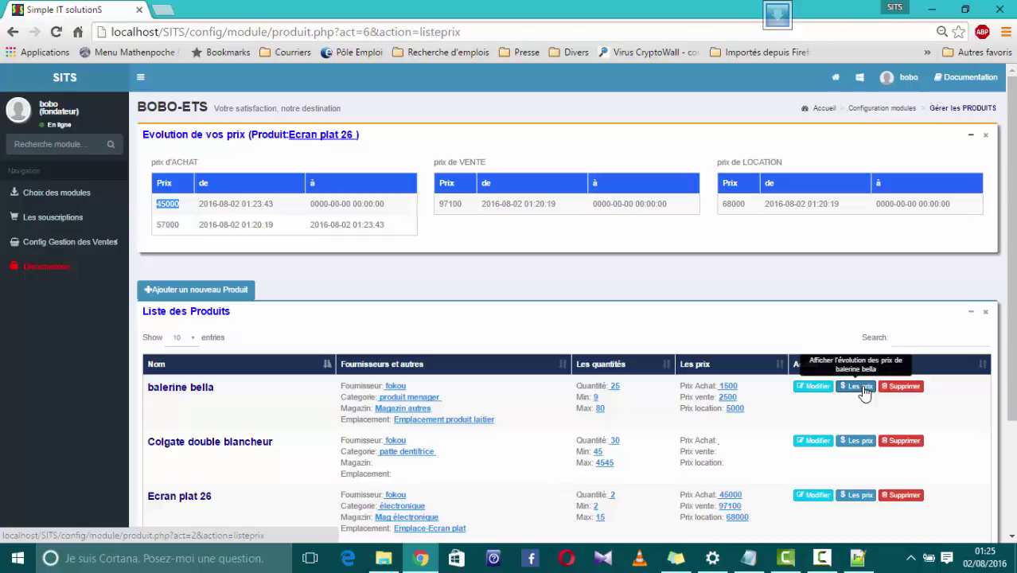
Open the modules window.
click(864, 82)
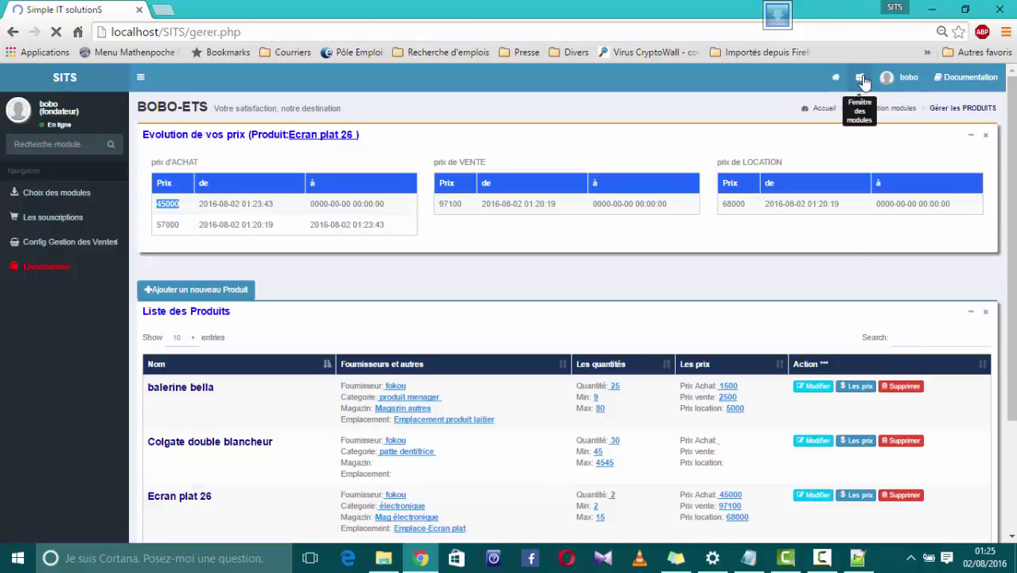